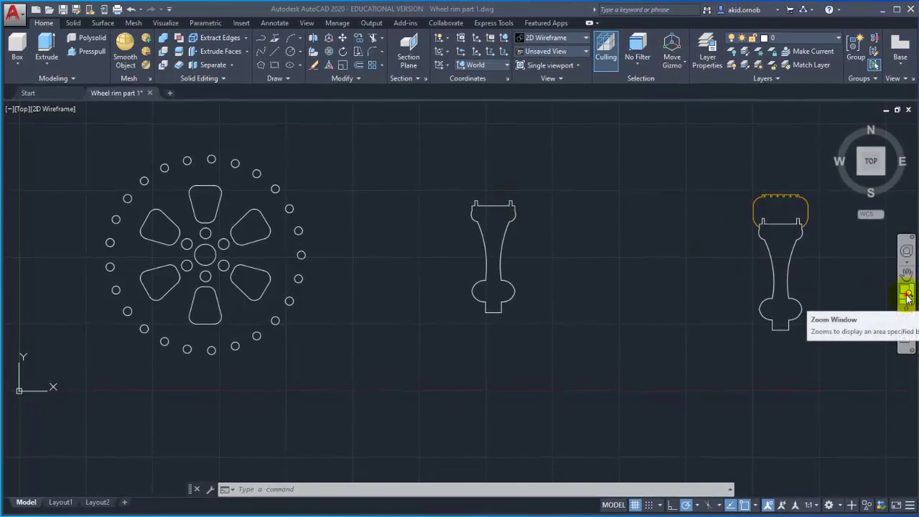
# Zoom-window around the spoke-cutout rim face and the rim cross-section, leaving the tire out
pyautogui.click(88, 133)
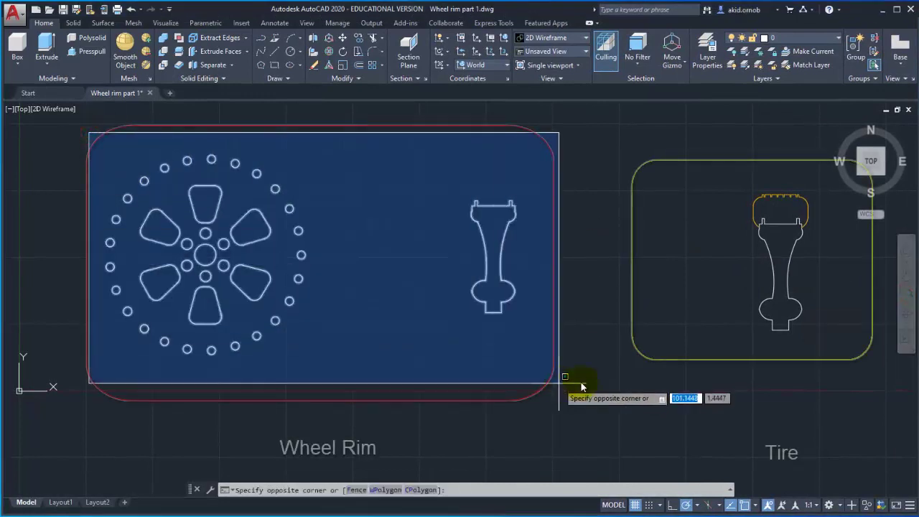
pyautogui.click(567, 216)
pyautogui.click(908, 292)
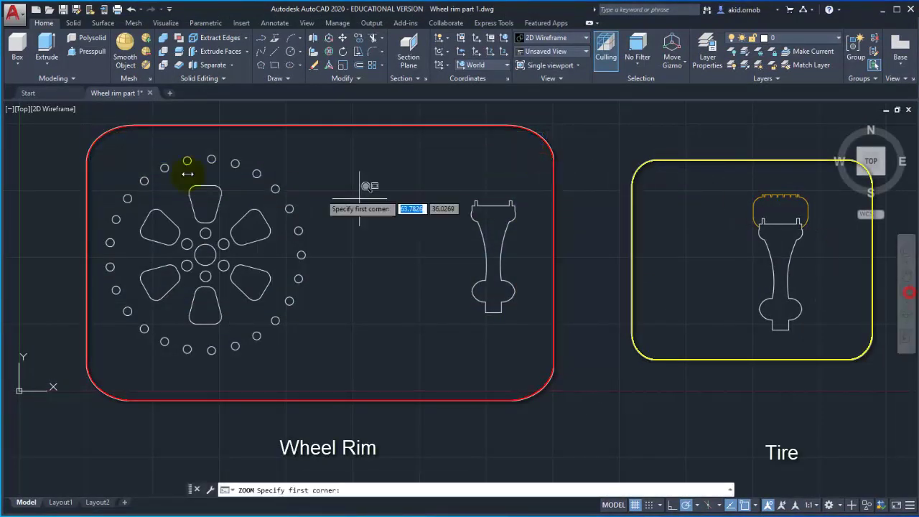
pyautogui.click(80, 127)
pyautogui.click(606, 431)
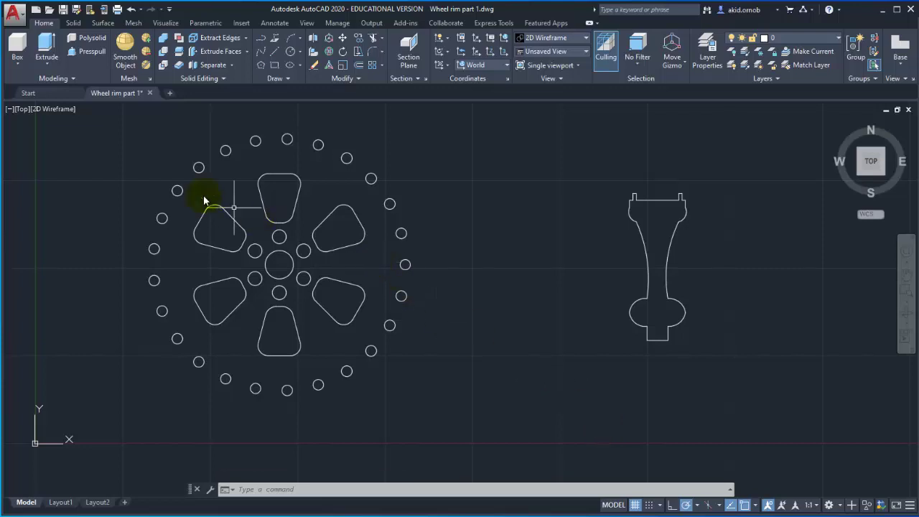
# Switch to the SW Isometric view and pan to frame the wheel pattern
pyautogui.click(22, 109)
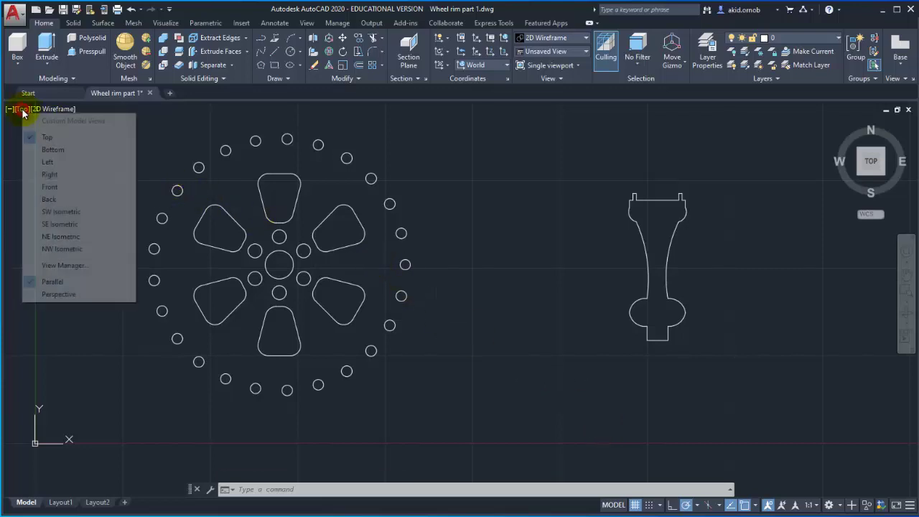
pyautogui.click(63, 214)
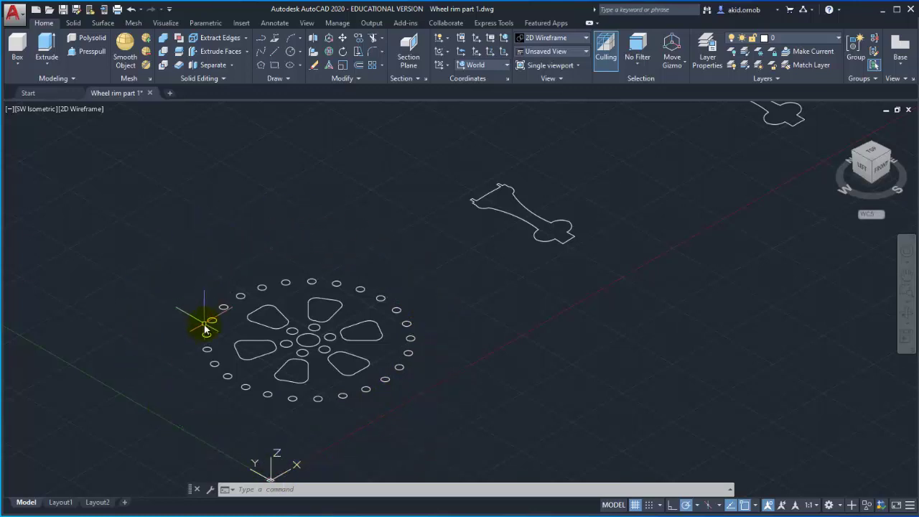
pyautogui.moveTo(429, 324); pyautogui.dragTo(382, 347, button='middle')
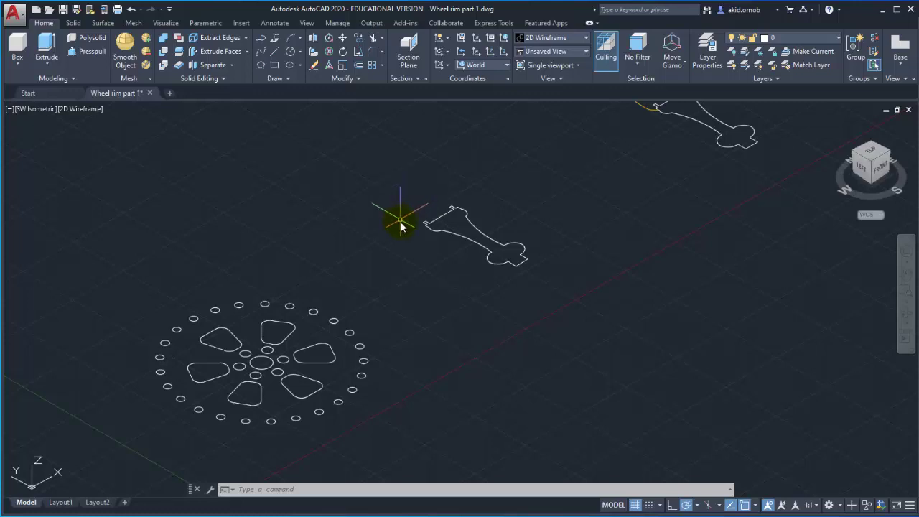
pyautogui.moveTo(361, 369); pyautogui.dragTo(386, 356, button='middle')
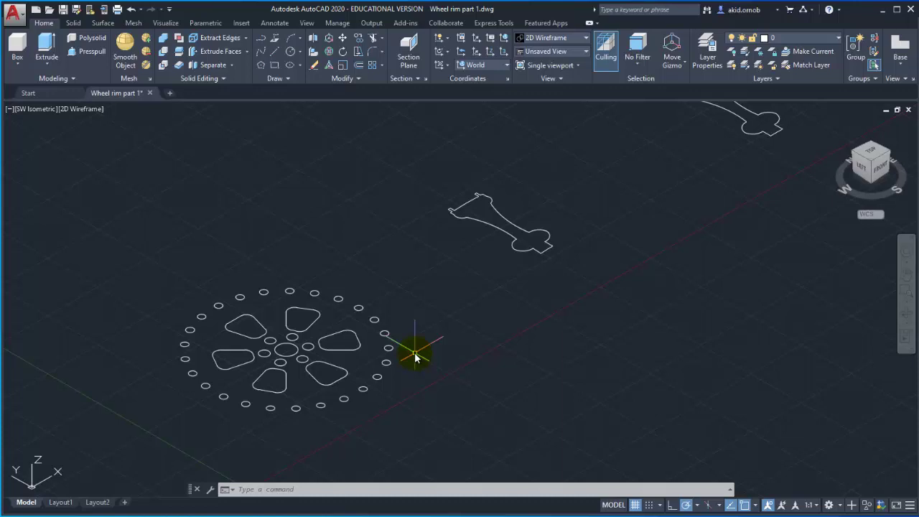
pyautogui.moveTo(414, 352); pyautogui.dragTo(439, 344, button='middle')
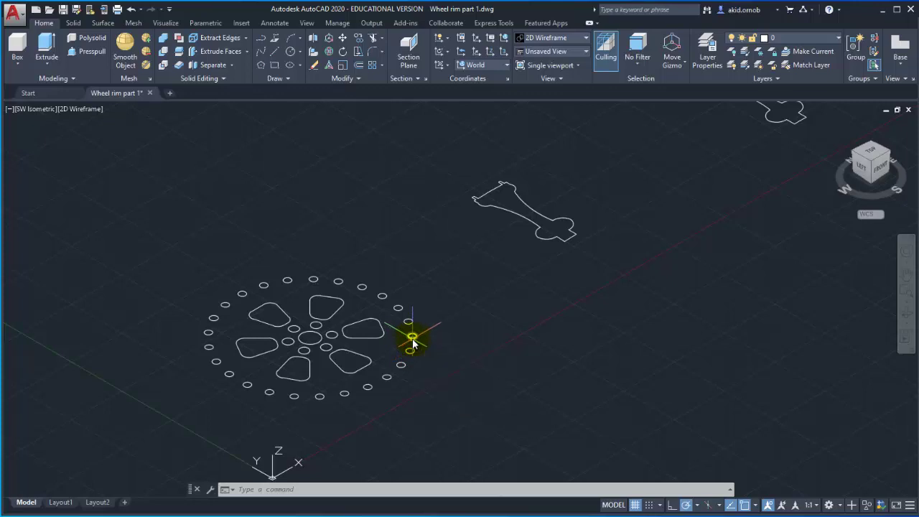
pyautogui.moveTo(411, 337)
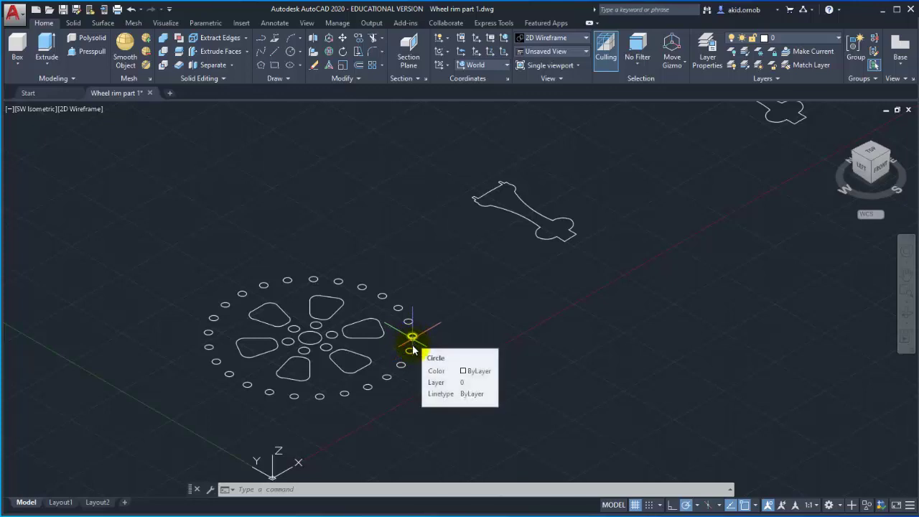
pyautogui.scroll(2, 420, 345)
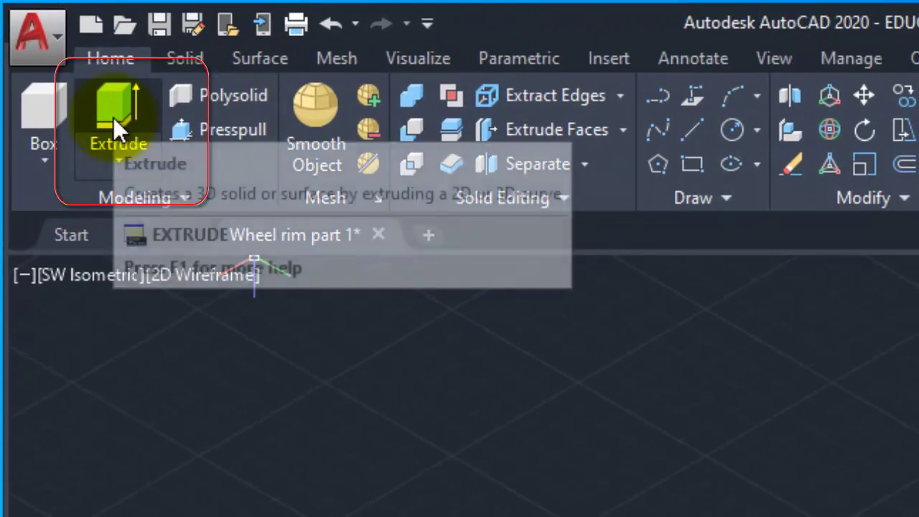
# Extrude the left rounded spoke slot 5 units into a solid
pyautogui.click(113, 120)
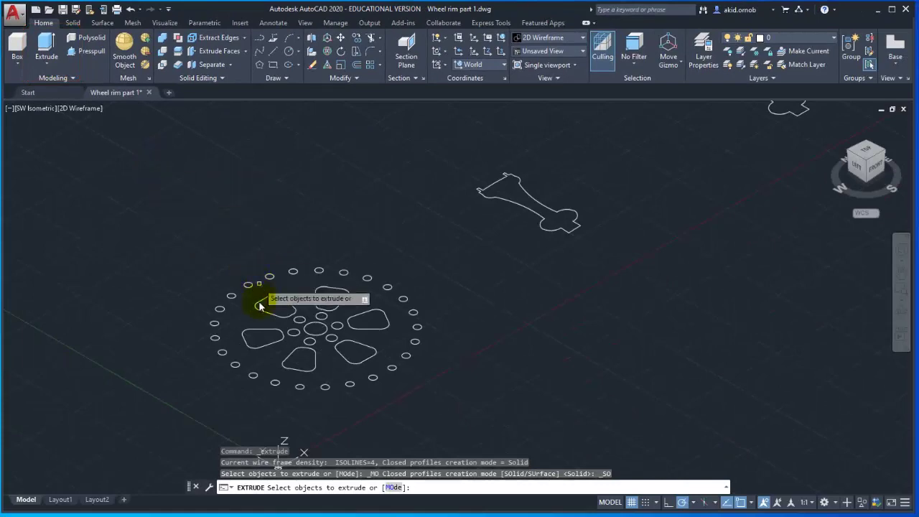
pyautogui.scroll(4, 253, 326)
pyautogui.scroll(2, 289, 230)
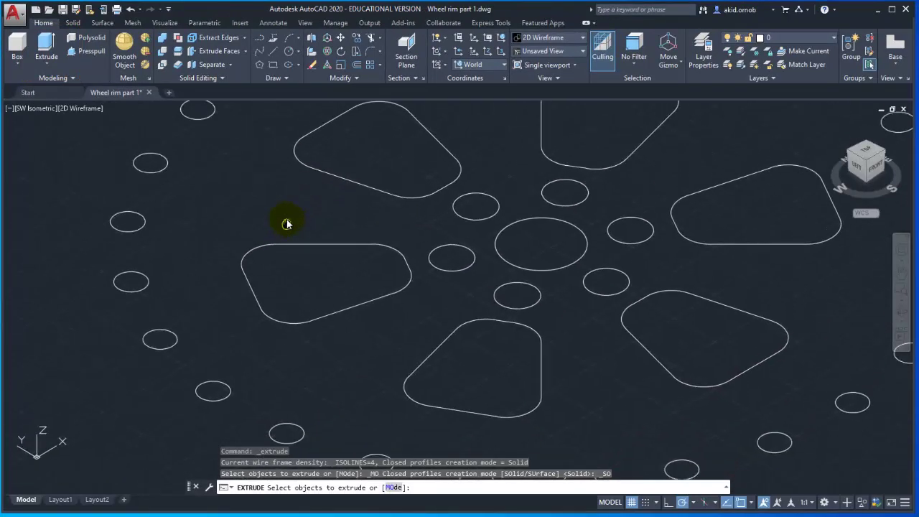
pyautogui.scroll(2, 290, 222)
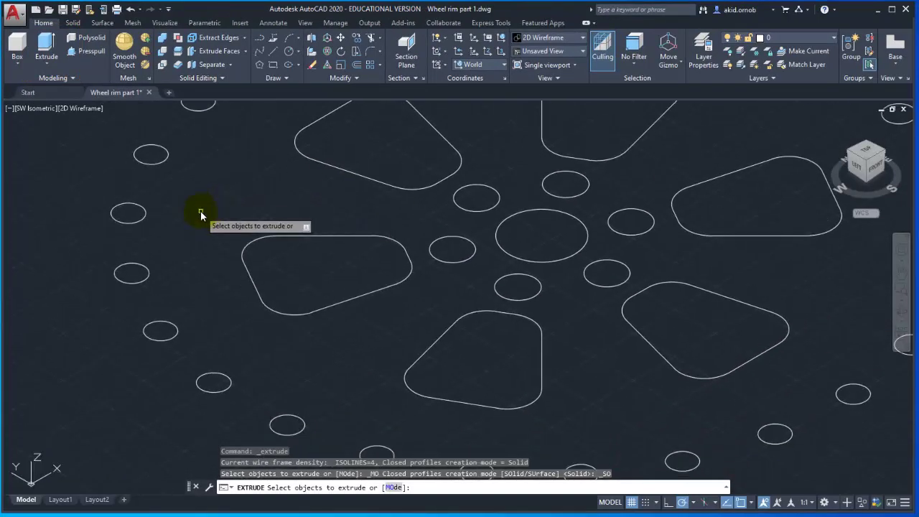
pyautogui.click(200, 210)
pyautogui.click(424, 321)
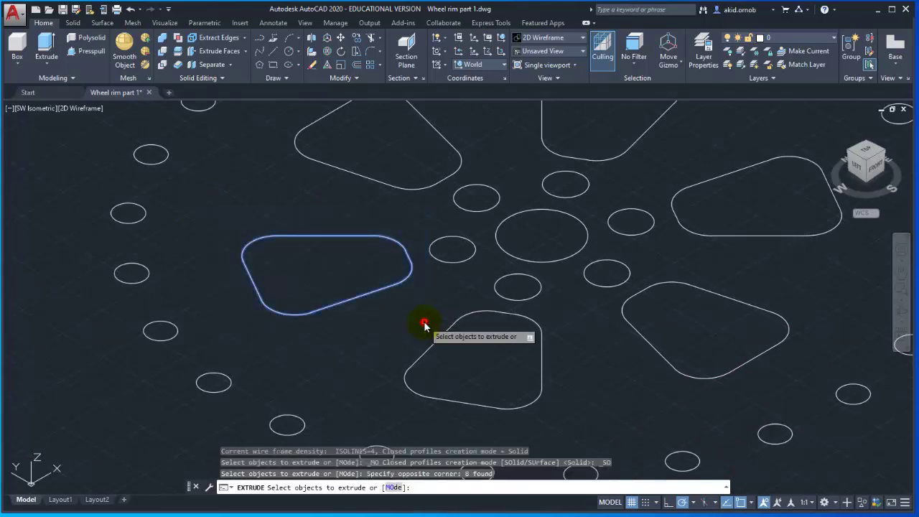
pyautogui.press('Return')
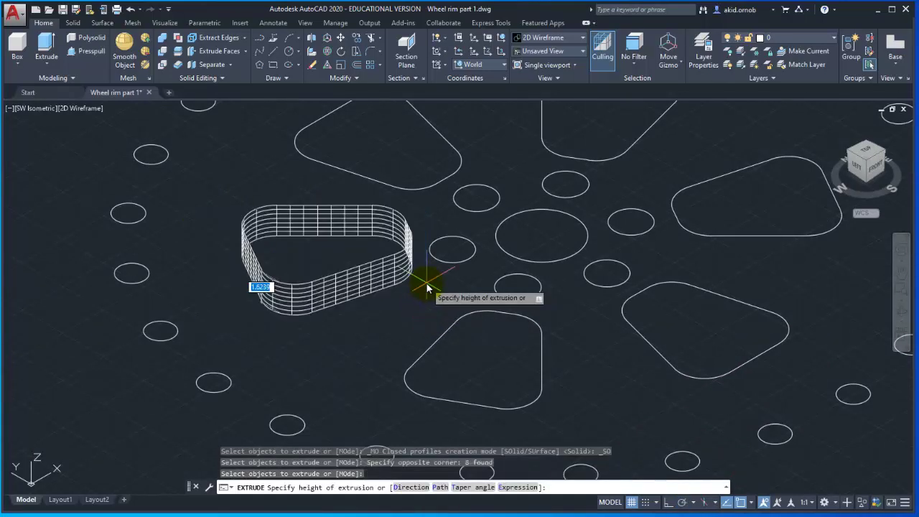
pyautogui.scroll(-2, 408, 229)
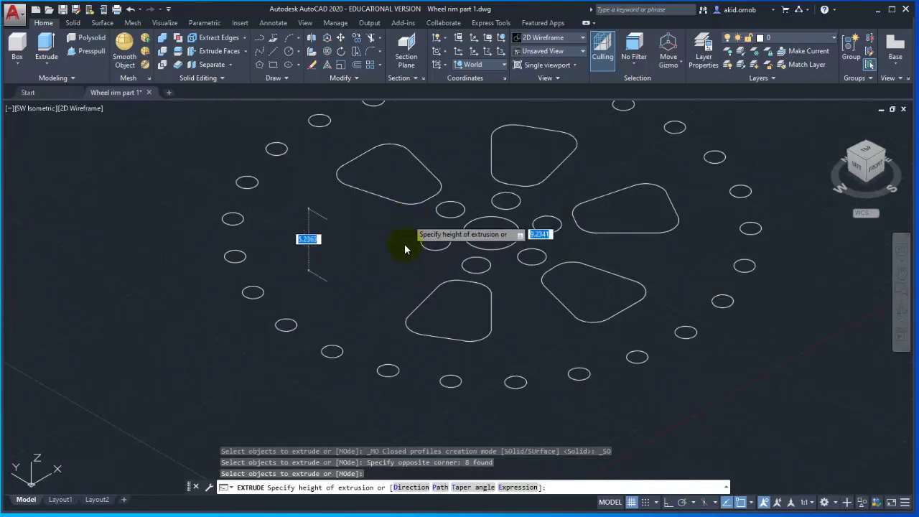
pyautogui.write('5.')
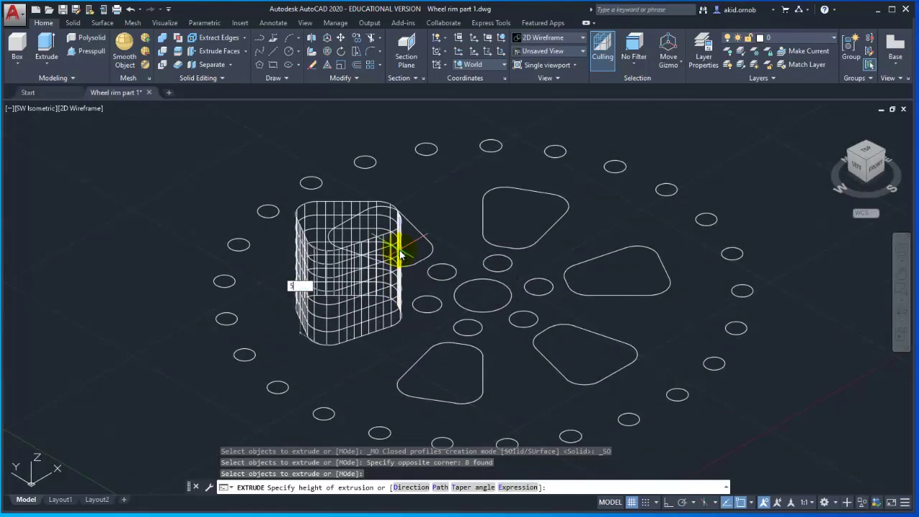
pyautogui.press('Return')
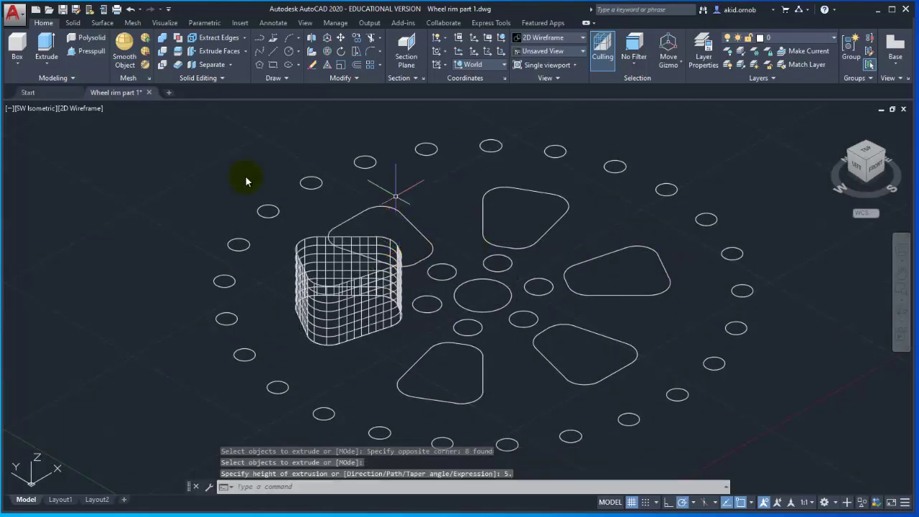
pyautogui.click(86, 109)
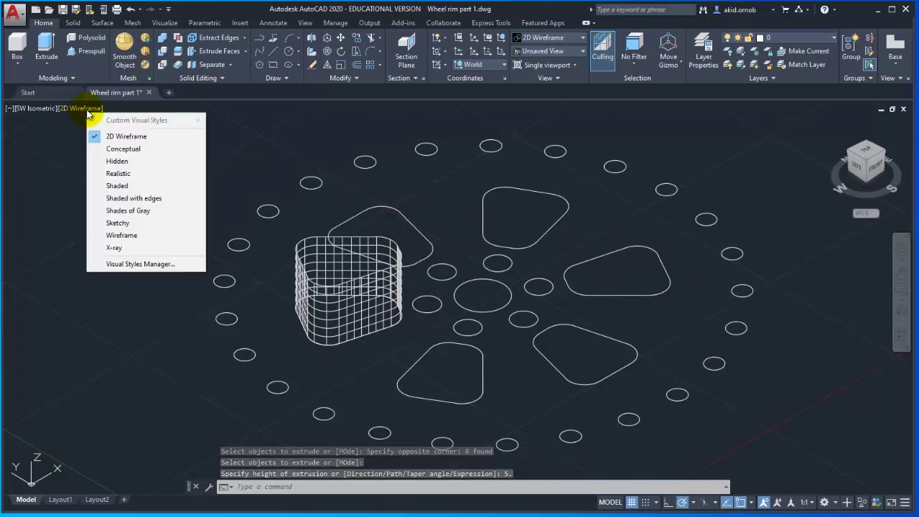
# Switch to the Shaded visual style and orbit to see the extruded slot side-on
pyautogui.click(121, 184)
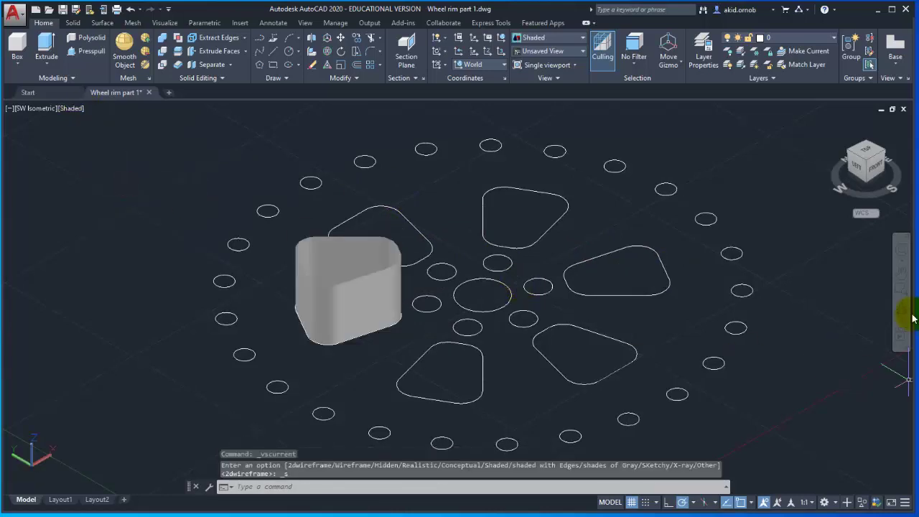
pyautogui.click(901, 309)
pyautogui.moveTo(578, 303)
pyautogui.mouseDown()
pyautogui.moveTo(592, 345)
pyautogui.moveTo(608, 322)
pyautogui.mouseUp()
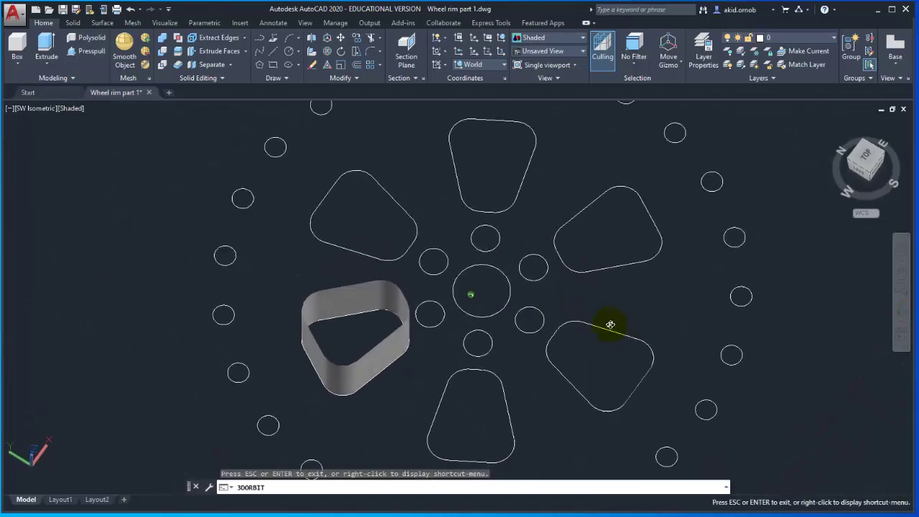
pyautogui.scroll(3, 402, 320)
pyautogui.scroll(3, 378, 324)
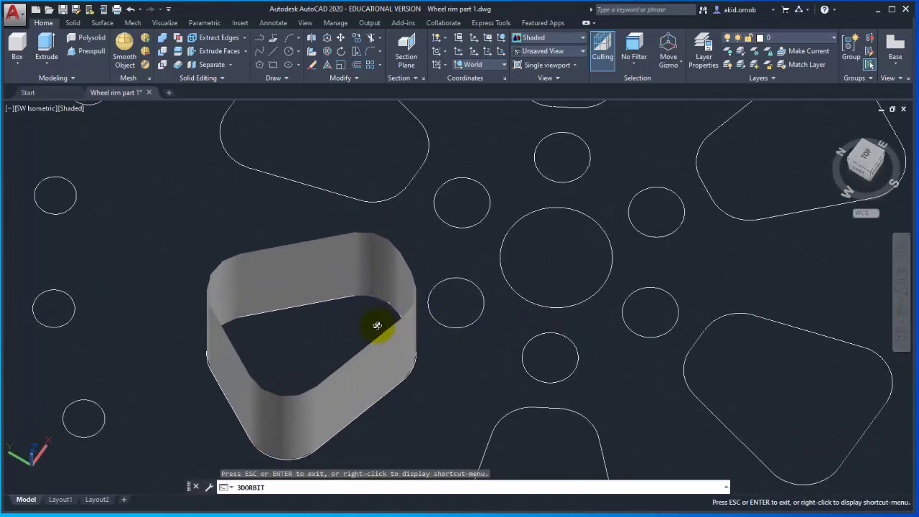
pyautogui.moveTo(376, 325); pyautogui.dragTo(387, 275)
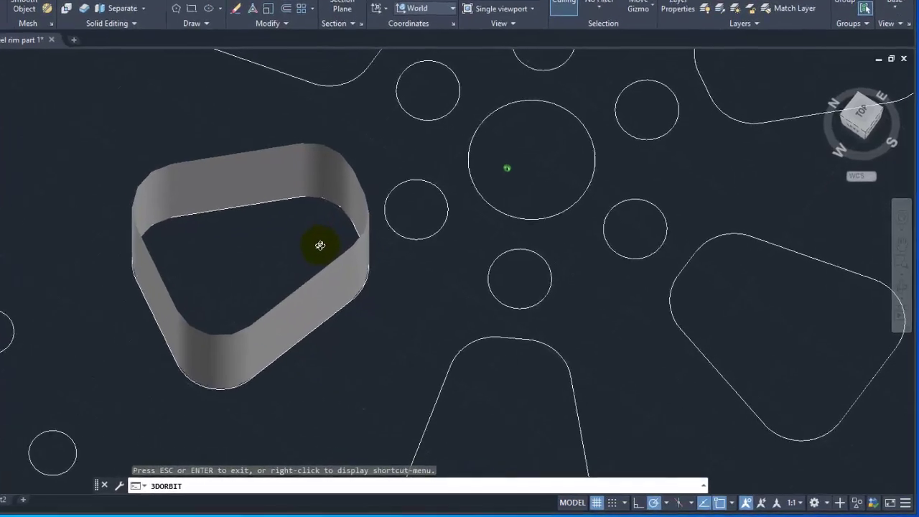
pyautogui.moveTo(320, 245)
pyautogui.mouseDown()
pyautogui.moveTo(246, 211)
pyautogui.moveTo(245, 170)
pyautogui.mouseUp()
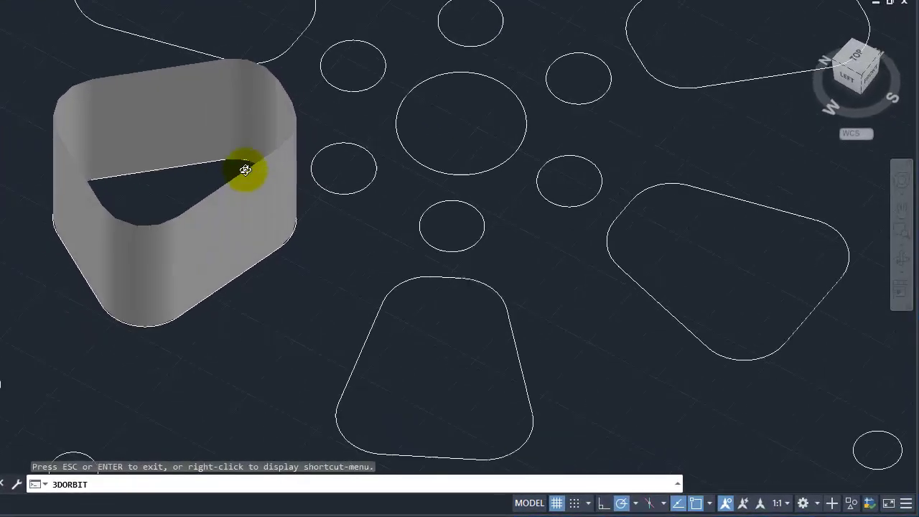
pyautogui.scroll(-2, 245, 170)
pyautogui.scroll(-1, 245, 170)
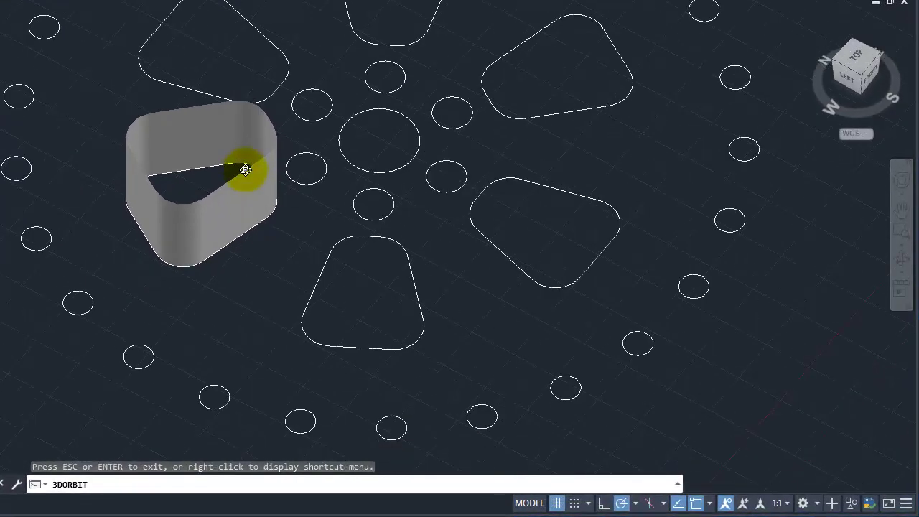
pyautogui.press('Escape')
# Pick edges of the lower slot's outline, clear the selection, and recentre the wheel
pyautogui.click(328, 257)
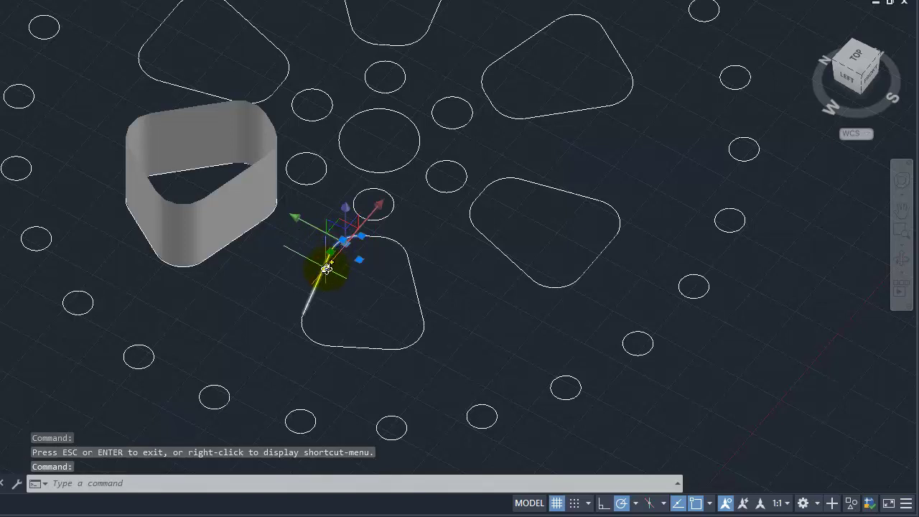
pyautogui.click(322, 309)
pyautogui.click(330, 348)
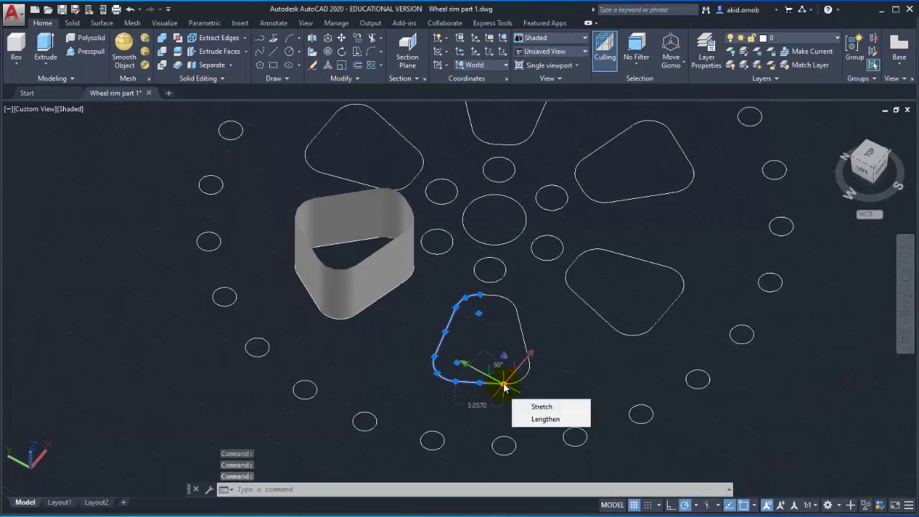
pyautogui.press('Escape')
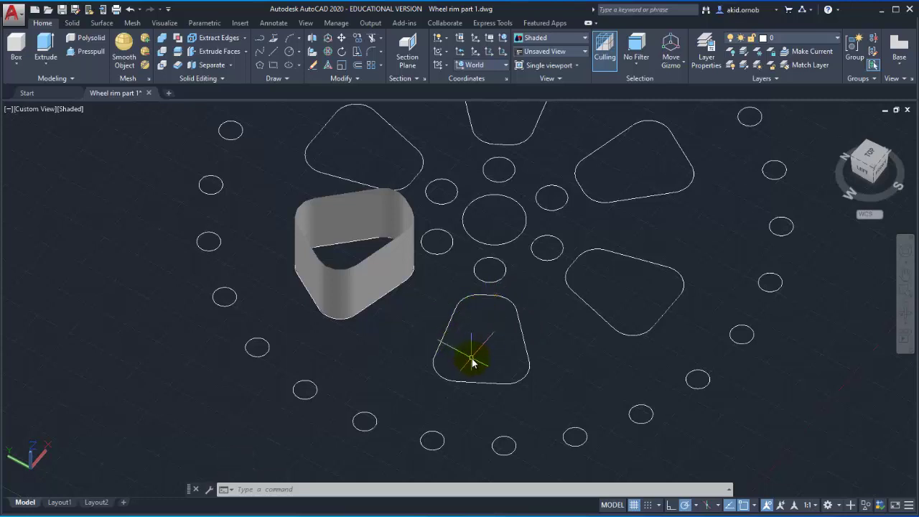
pyautogui.scroll(-2, 472, 363)
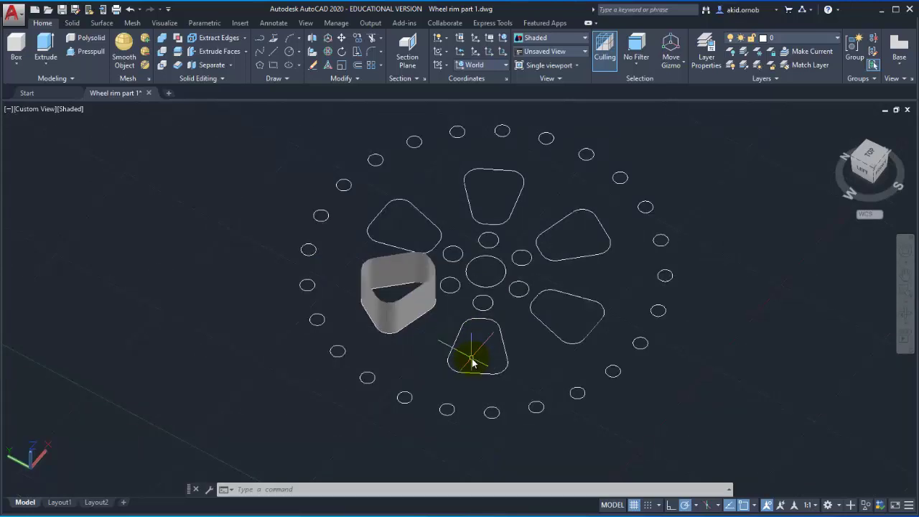
pyautogui.moveTo(488, 351); pyautogui.dragTo(439, 358, button='middle')
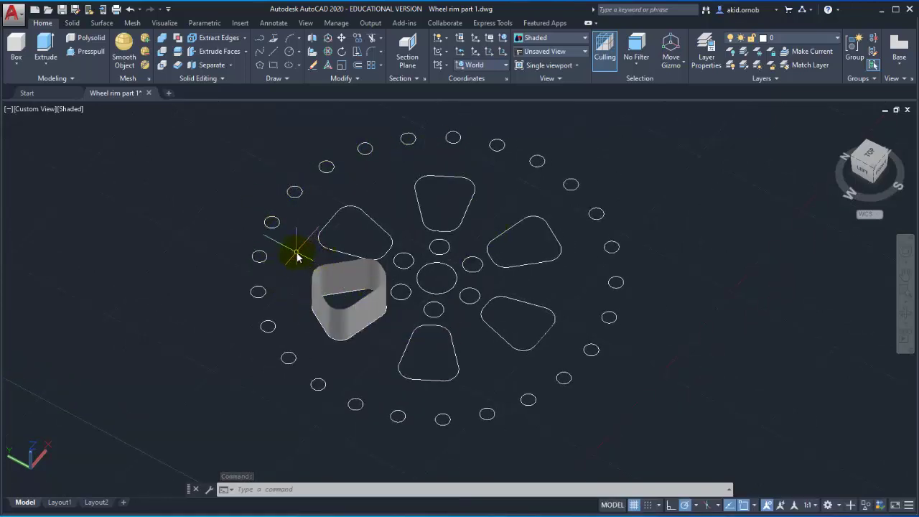
# Undo back to the flat profiles and JOIN the whole wheel pattern's outlines
pyautogui.hotkey('ctrl', 'z')
pyautogui.hotkey('ctrl', 'z')
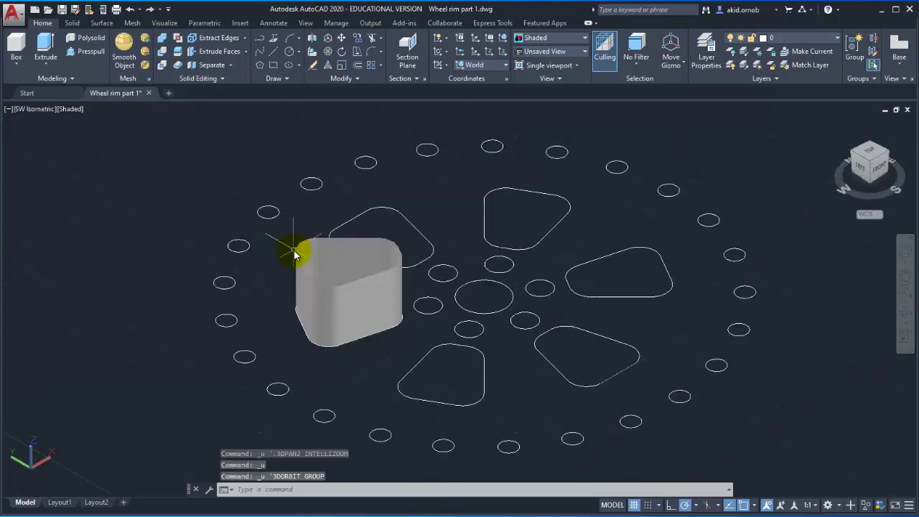
pyautogui.hotkey('ctrl', 'z')
pyautogui.hotkey('ctrl', 'z')
pyautogui.moveTo(293, 277)
pyautogui.mouseDown(button='middle')
pyautogui.moveTo(353, 328)
pyautogui.moveTo(395, 322)
pyautogui.moveTo(428, 305)
pyautogui.moveTo(422, 293)
pyautogui.mouseUp(button='middle')
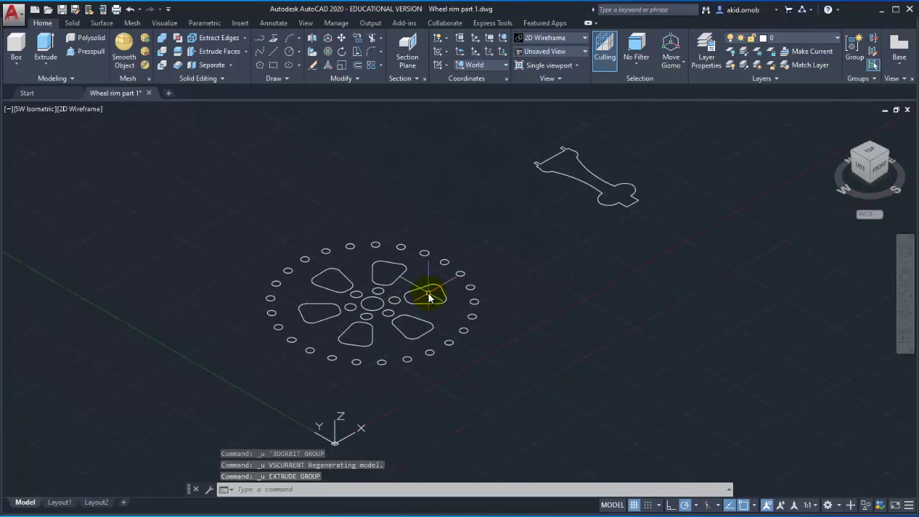
pyautogui.click(198, 200)
pyautogui.click(531, 432)
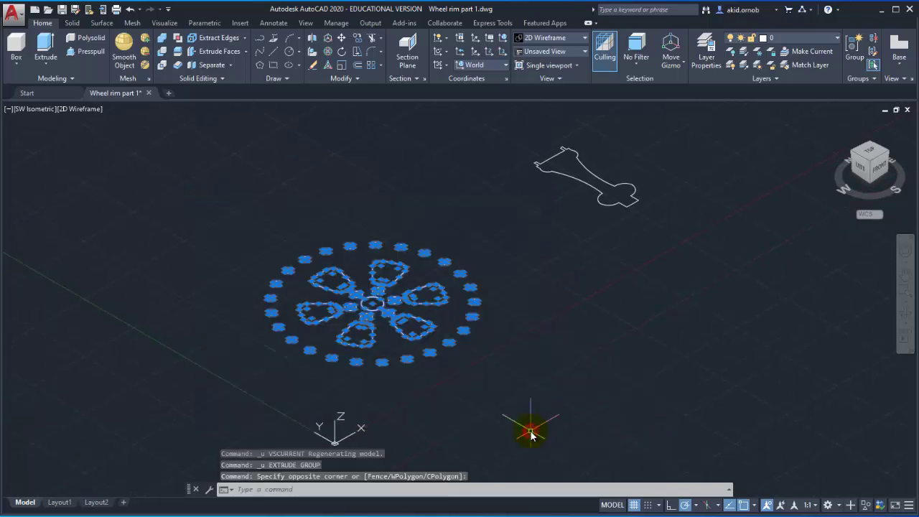
pyautogui.write('j')
pyautogui.press('Return')
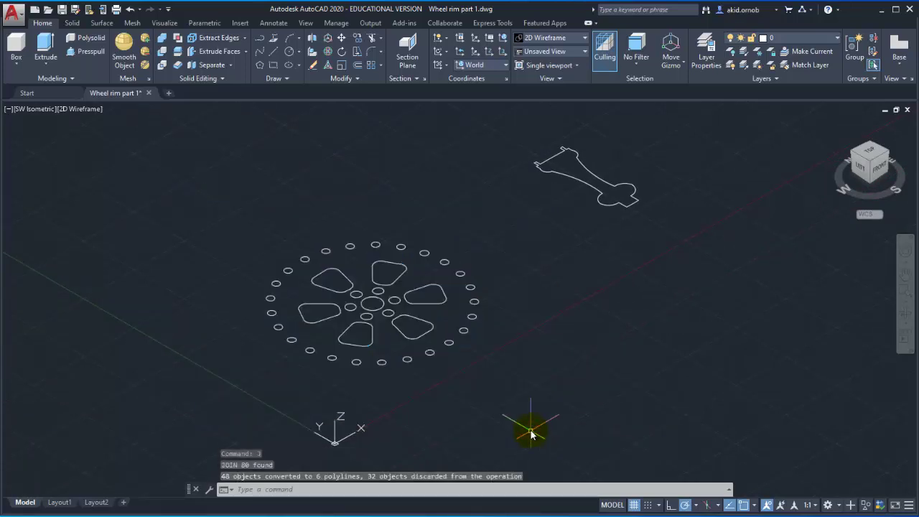
# Select the lower-right rounded cutout and zoom in close on its top edge
pyautogui.scroll(2, 401, 344)
pyautogui.scroll(2, 402, 347)
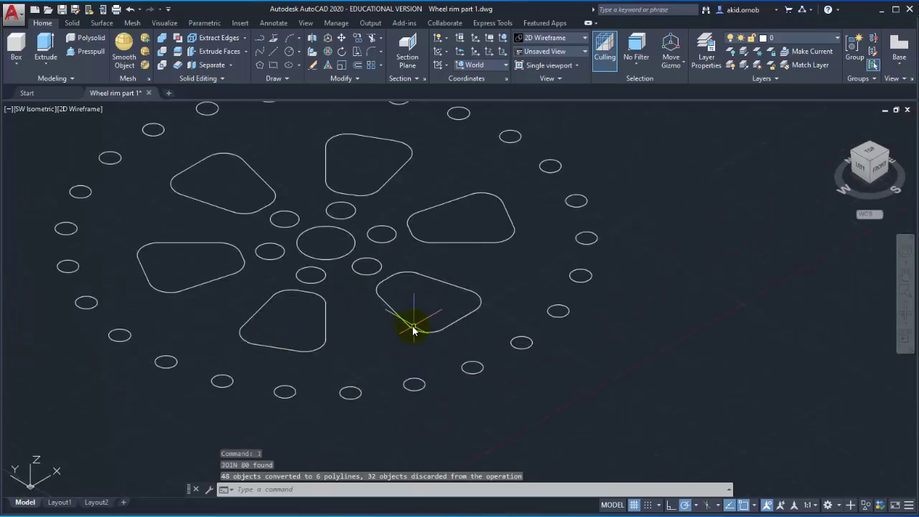
pyautogui.click(410, 327)
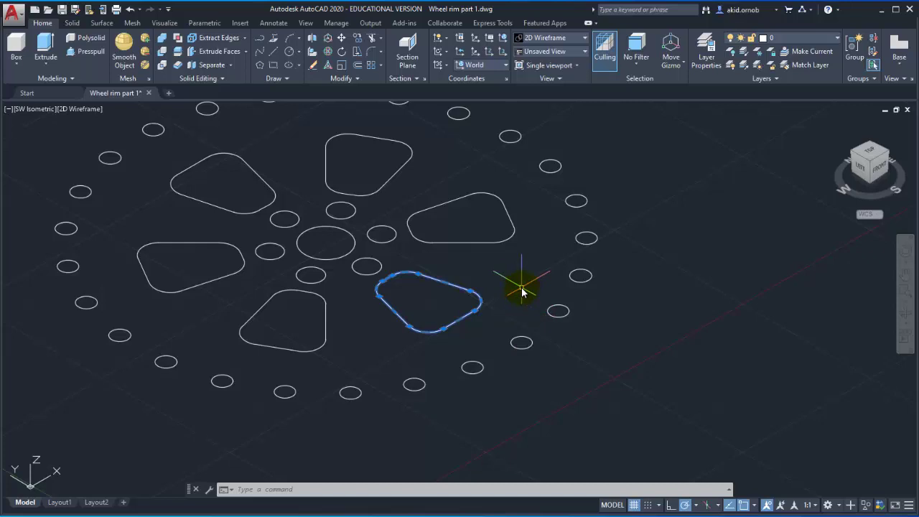
pyautogui.scroll(5, 492, 285)
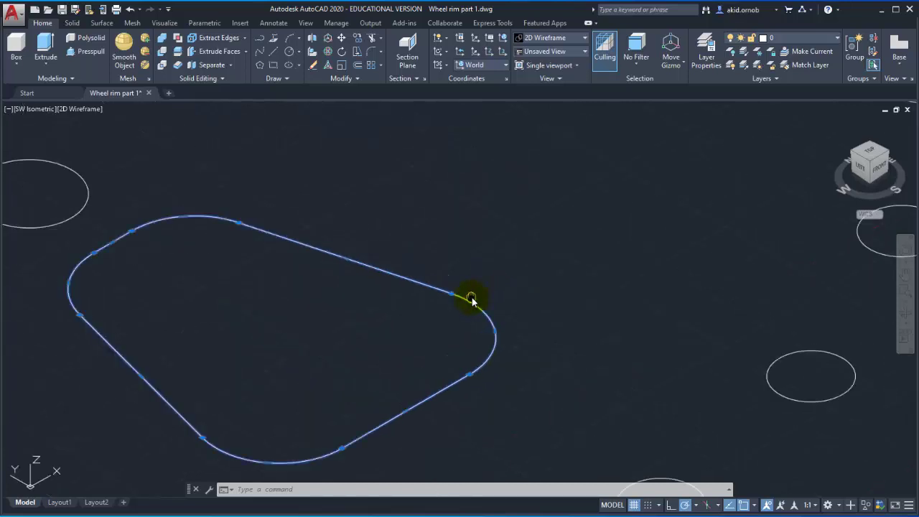
pyautogui.moveTo(471, 294); pyautogui.dragTo(506, 291, button='middle')
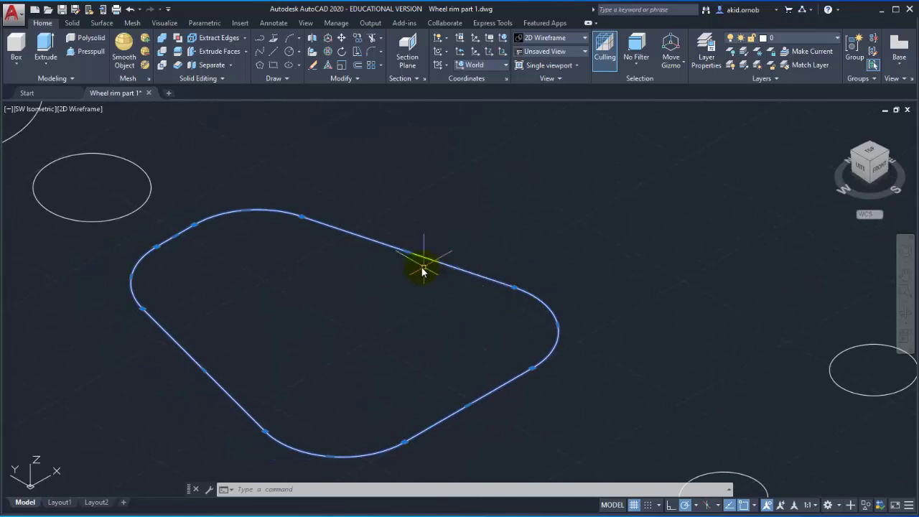
pyautogui.moveTo(368, 277); pyautogui.dragTo(380, 289, button='middle')
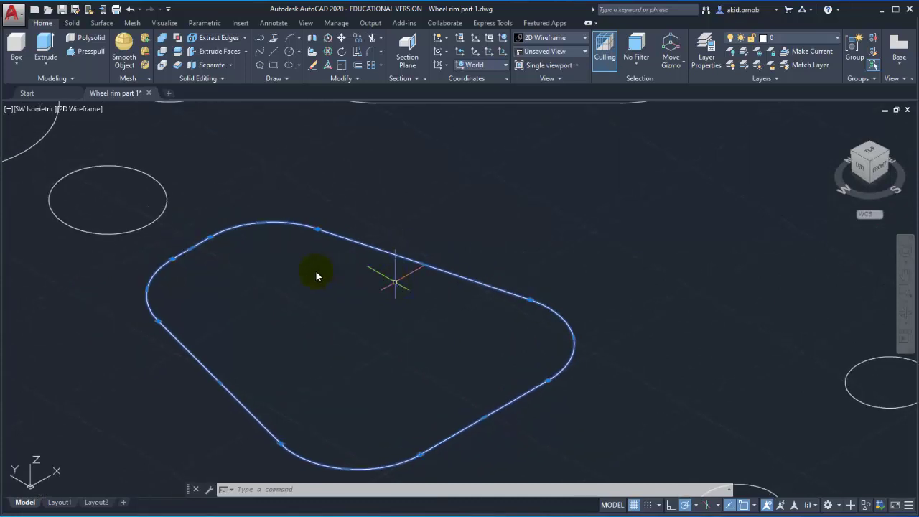
pyautogui.scroll(5, 309, 251)
pyautogui.moveTo(312, 232)
pyautogui.mouseDown(button='middle')
pyautogui.moveTo(349, 266)
pyautogui.moveTo(384, 259)
pyautogui.mouseUp(button='middle')
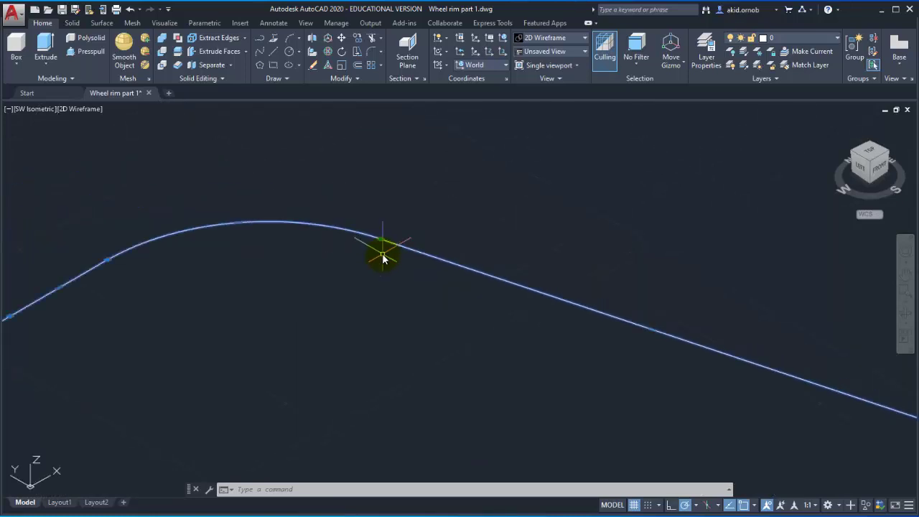
# Check the cutout's lower part, pull back to the nearby circles, and deselect it
pyautogui.scroll(-3, 383, 259)
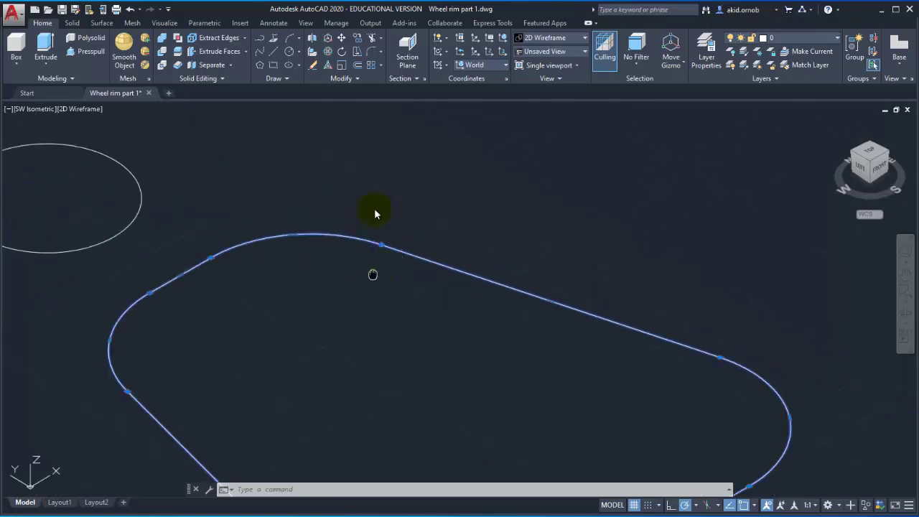
pyautogui.moveTo(248, 402); pyautogui.dragTo(246, 273, button='middle')
pyautogui.moveTo(222, 359); pyautogui.dragTo(234, 237, button='middle')
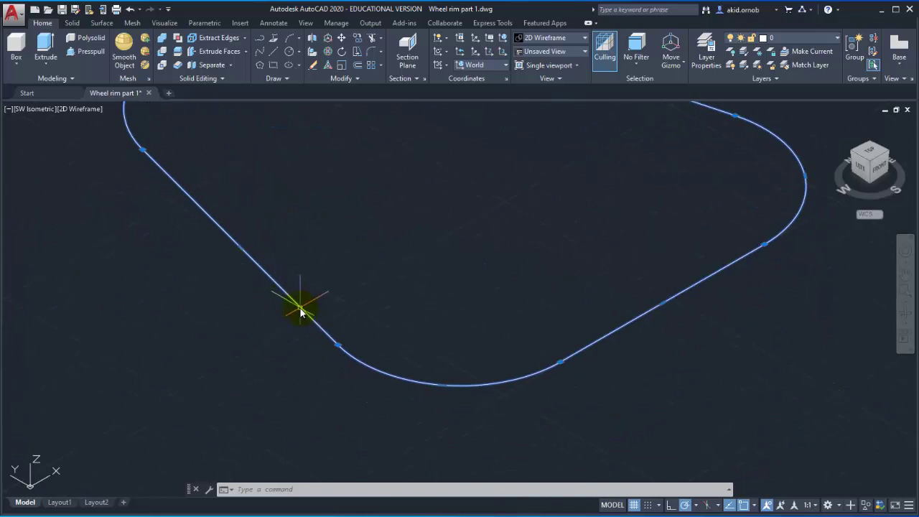
pyautogui.scroll(-1, 307, 287)
pyautogui.moveTo(307, 287); pyautogui.dragTo(241, 314, button='middle')
pyautogui.scroll(-4, 273, 313)
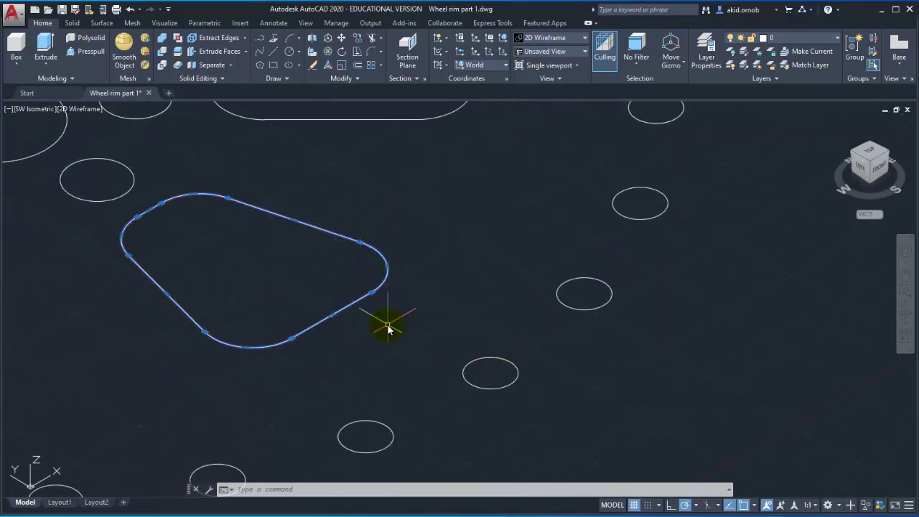
pyautogui.press('Escape')
pyautogui.scroll(-4, 388, 328)
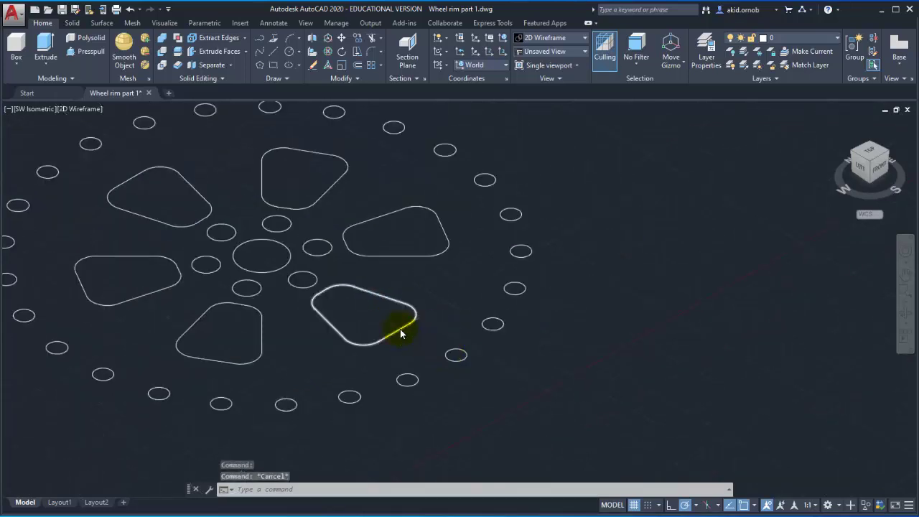
pyautogui.scroll(-3, 402, 329)
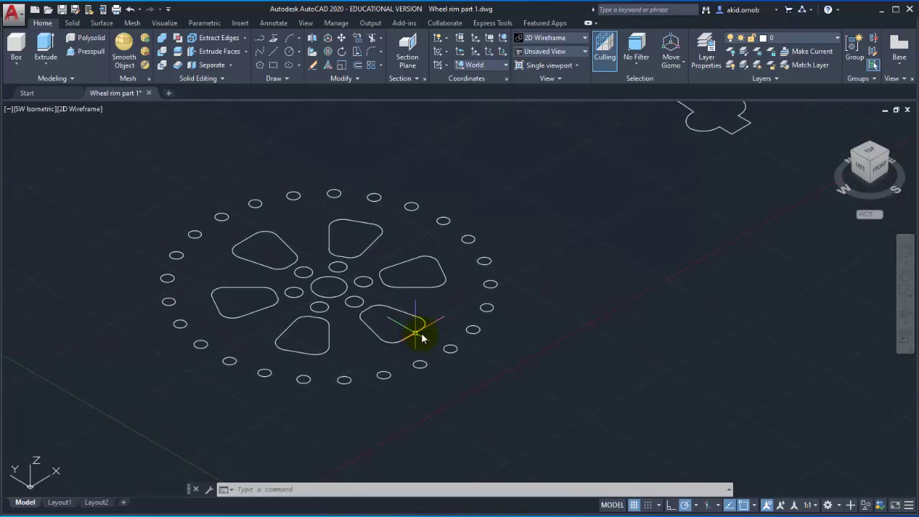
pyautogui.click(45, 47)
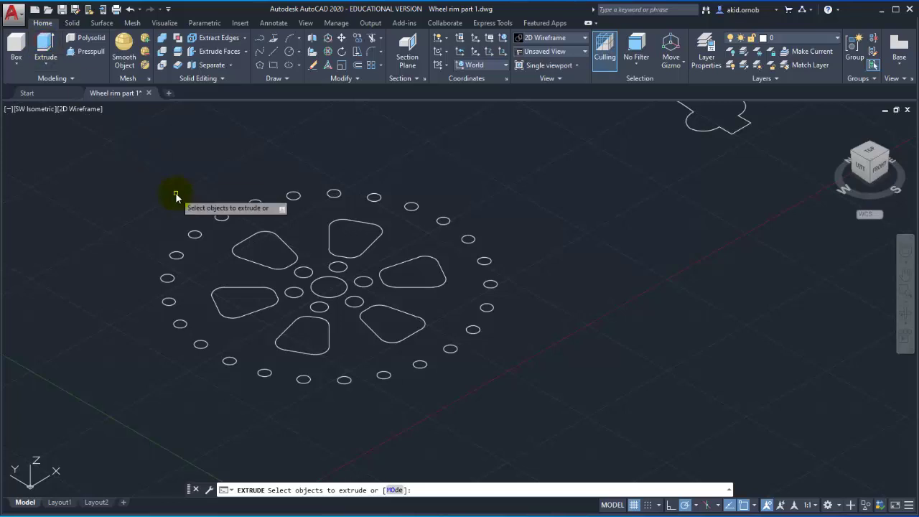
pyautogui.scroll(-3, 175, 192)
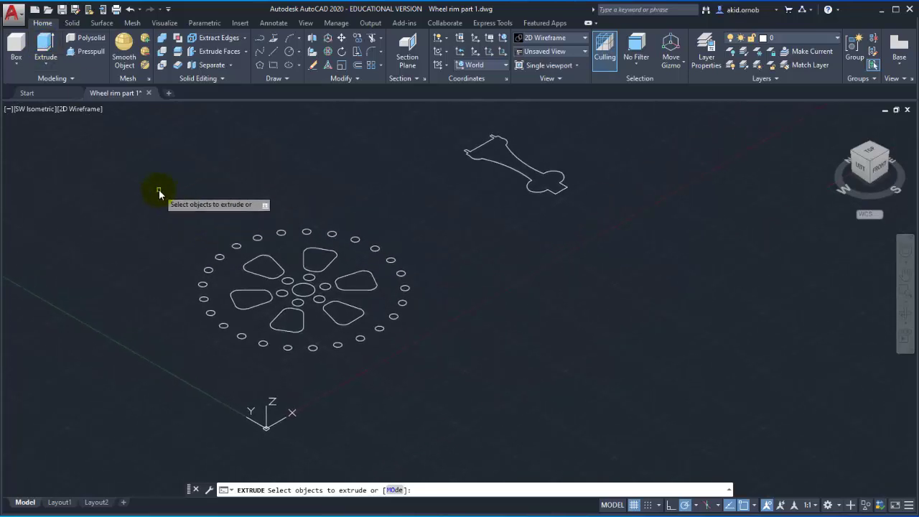
pyautogui.click(151, 186)
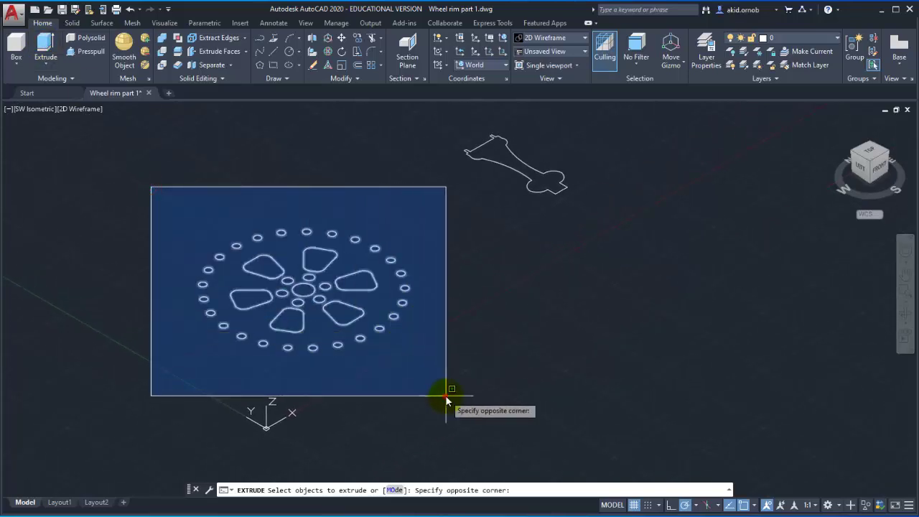
pyautogui.click(446, 395)
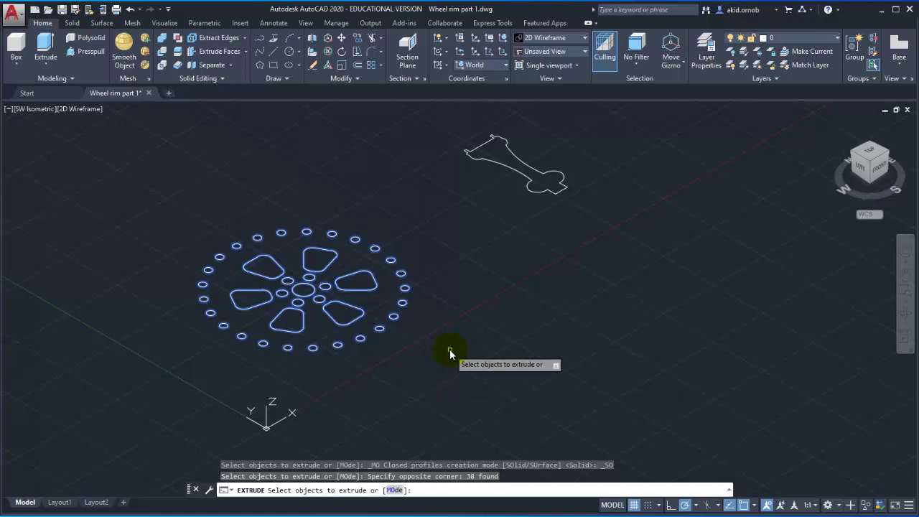
pyautogui.press('Escape')
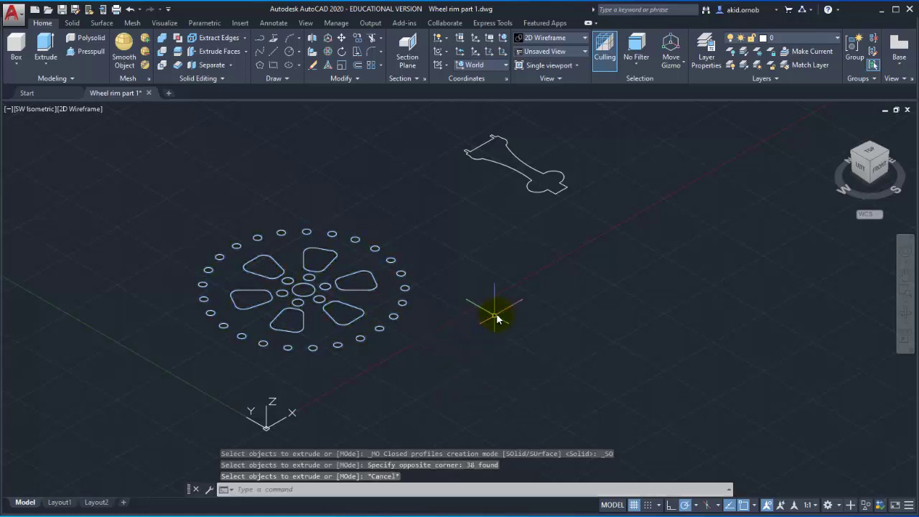
# Make the red 3d layer current and extrude all 38 wheel profiles 20 units
pyautogui.click(802, 42)
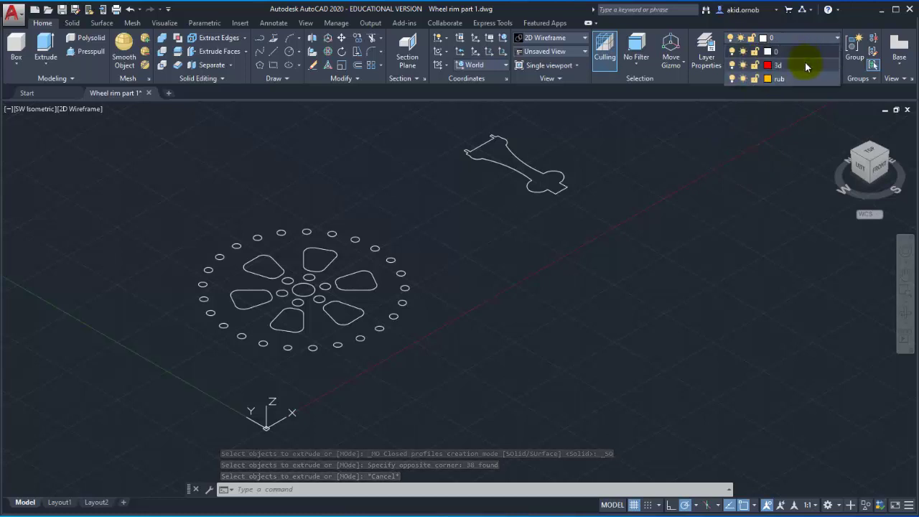
pyautogui.click(805, 63)
pyautogui.click(46, 46)
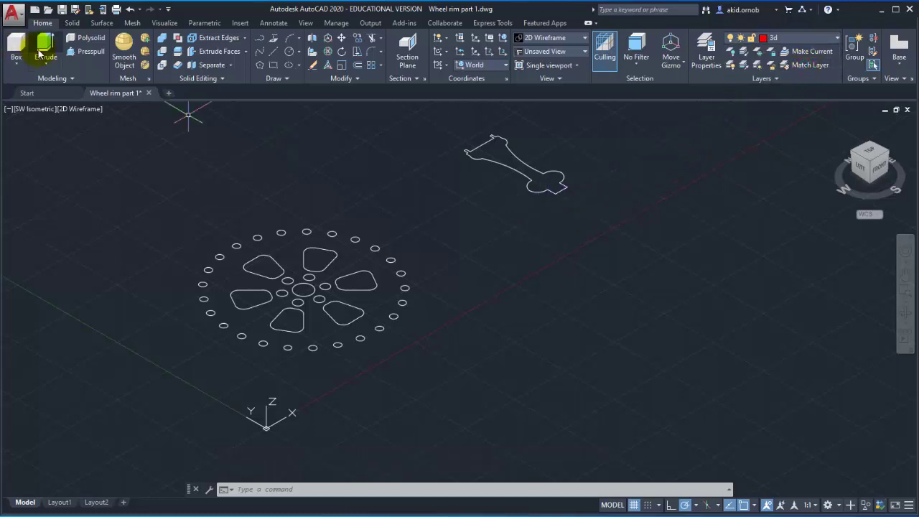
pyautogui.click(141, 164)
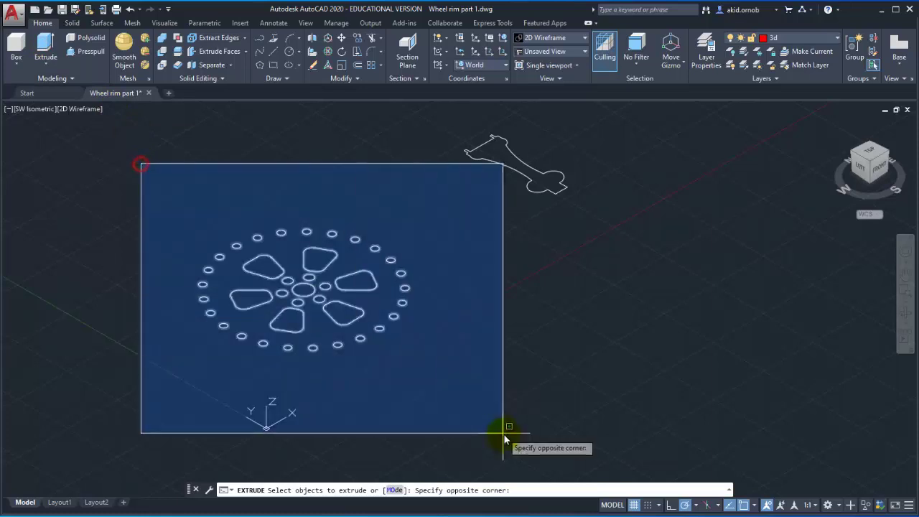
pyautogui.click(460, 396)
pyautogui.press('Return')
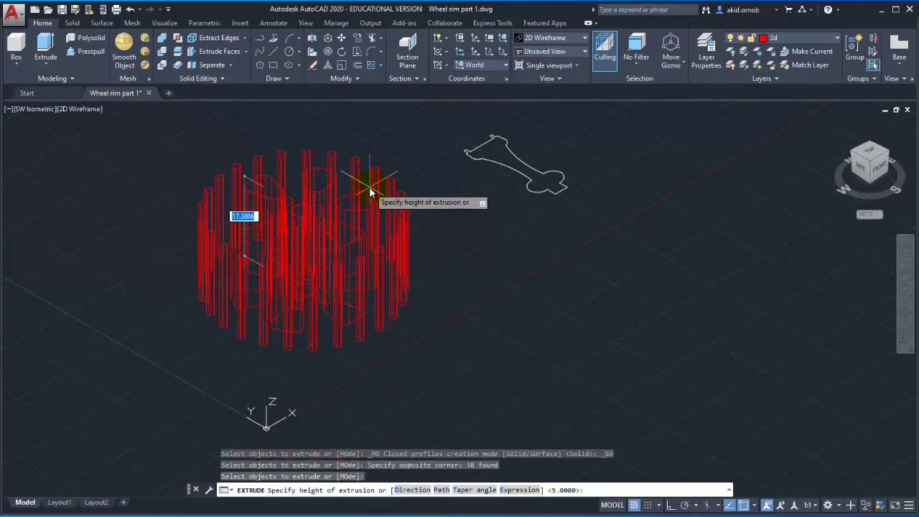
pyautogui.write('20')
pyautogui.press('Return')
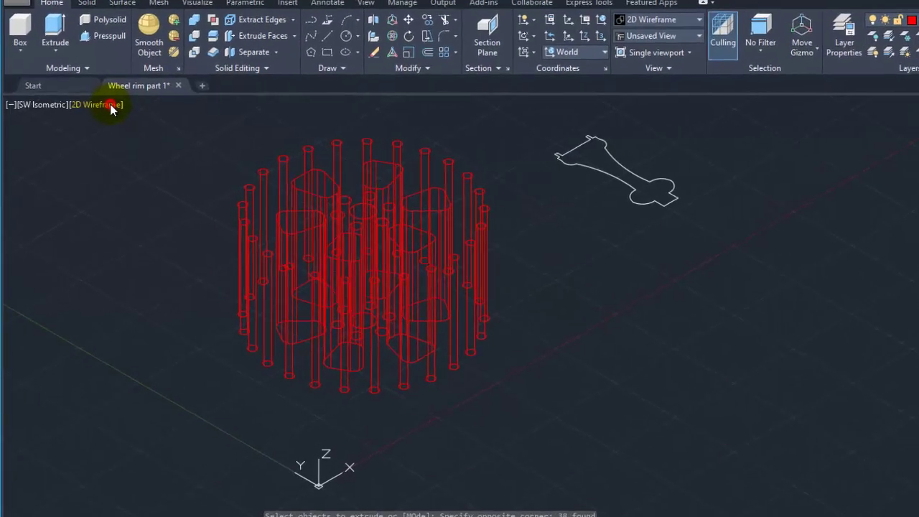
# Switch to the Realistic visual style and orbit to look down on the red solids
pyautogui.click(111, 105)
pyautogui.click(149, 188)
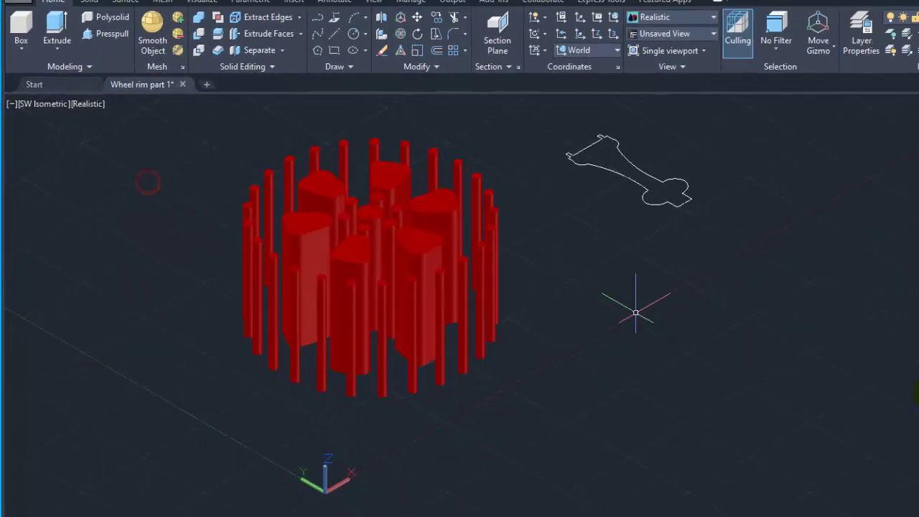
pyautogui.click(897, 305)
pyautogui.moveTo(525, 244)
pyautogui.mouseDown()
pyautogui.moveTo(400, 260)
pyautogui.moveTo(248, 185)
pyautogui.moveTo(420, 185)
pyautogui.moveTo(560, 160)
pyautogui.moveTo(611, 207)
pyautogui.moveTo(346, 224)
pyautogui.moveTo(258, 155)
pyautogui.moveTo(211, 140)
pyautogui.moveTo(306, 229)
pyautogui.moveTo(335, 226)
pyautogui.moveTo(299, 258)
pyautogui.moveTo(314, 254)
pyautogui.moveTo(322, 238)
pyautogui.mouseUp()
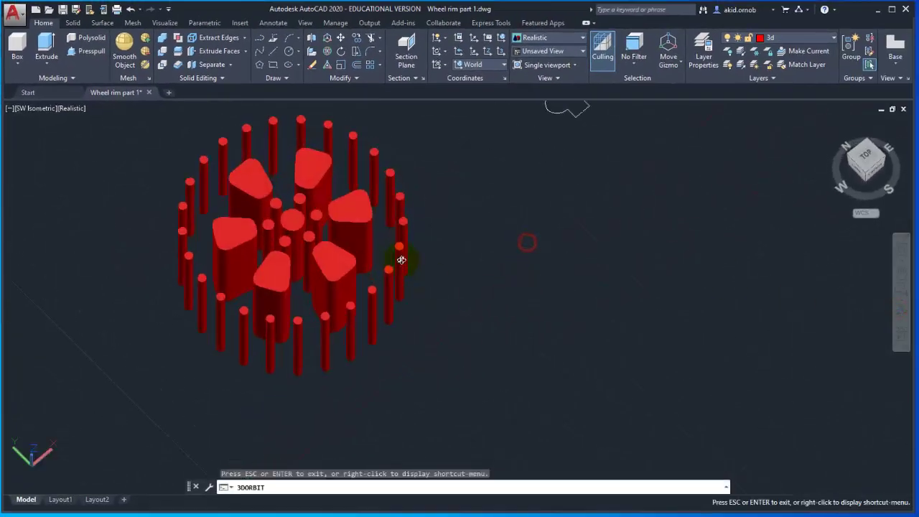
pyautogui.press('Escape')
pyautogui.moveTo(524, 289)
pyautogui.keyDown('shift'); pyautogui.mouseDown(button='middle')
pyautogui.moveTo(509, 279)
pyautogui.moveTo(467, 328)
pyautogui.mouseUp(button='middle'); pyautogui.keyUp('shift')
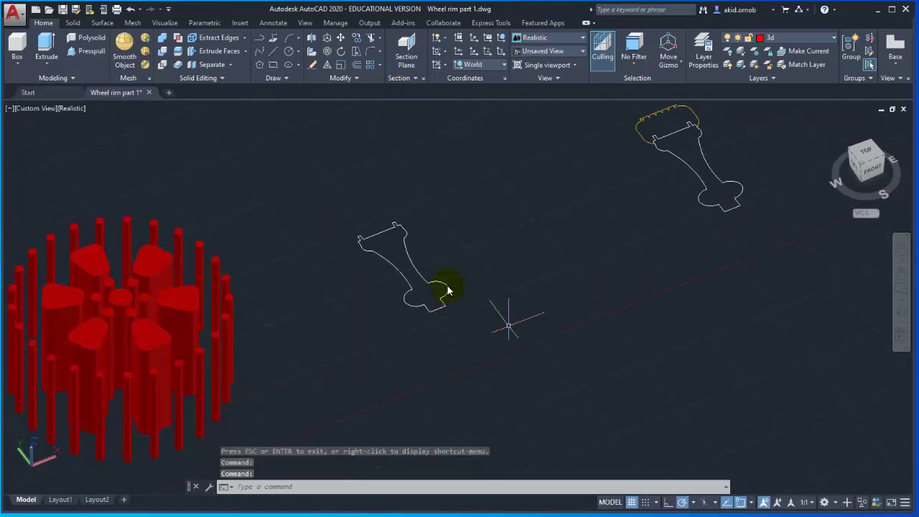
pyautogui.scroll(2, 442, 288)
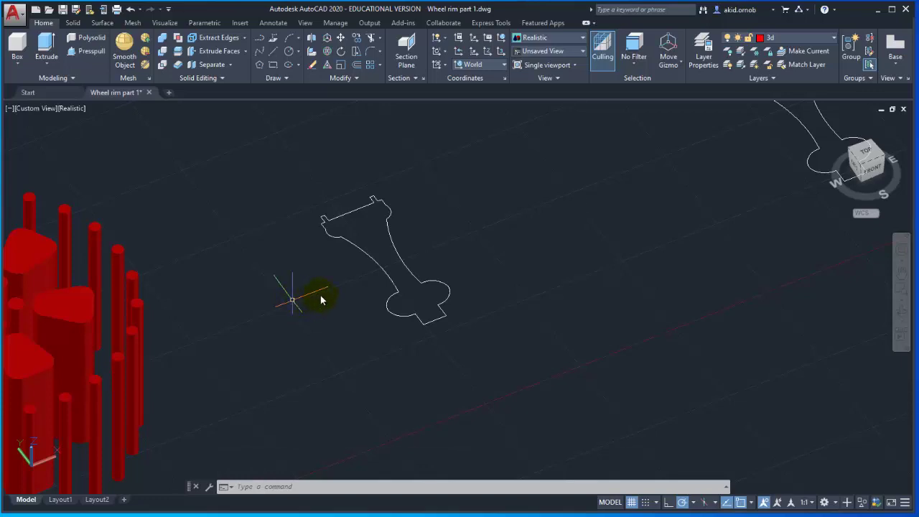
pyautogui.scroll(2, 446, 315)
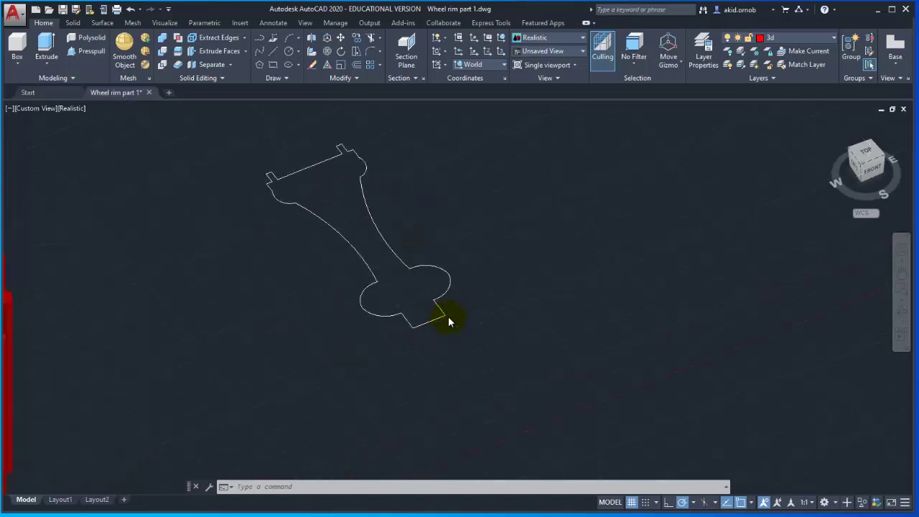
pyautogui.scroll(4, 448, 316)
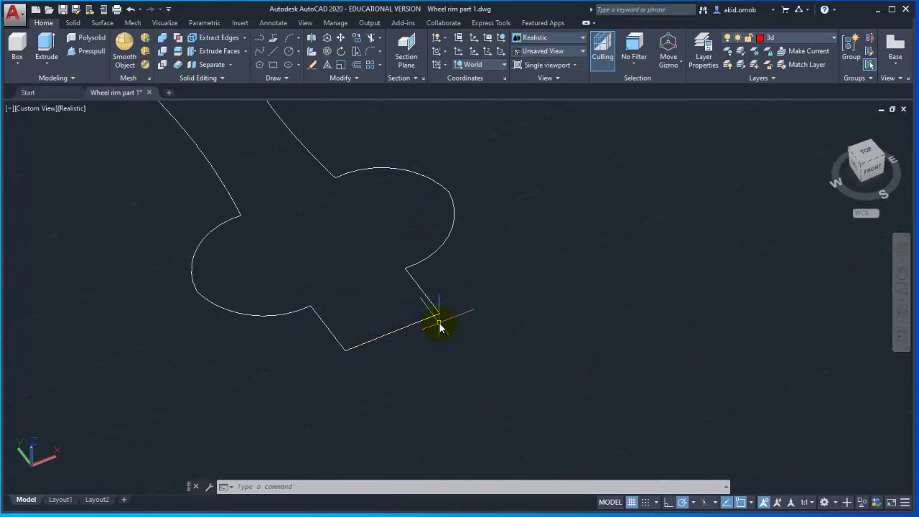
pyautogui.scroll(-4, 439, 323)
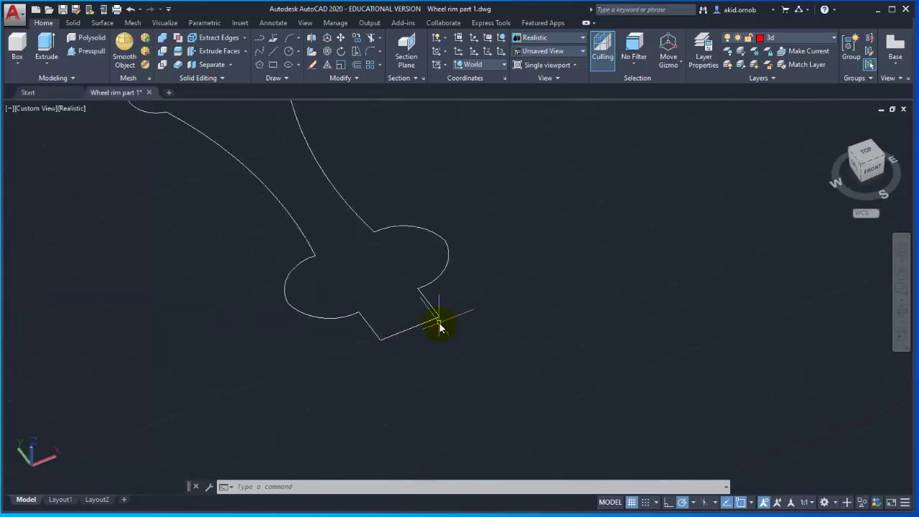
pyautogui.scroll(-2, 439, 323)
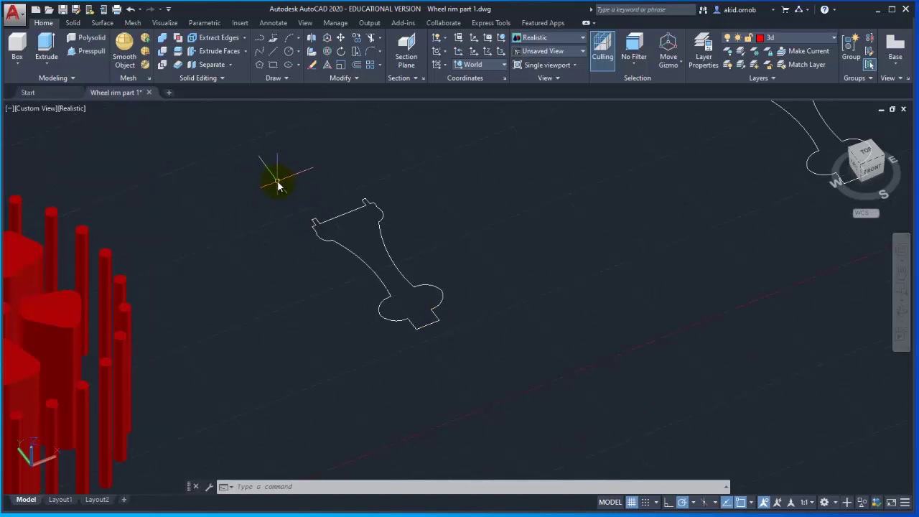
# Window-select the entire bone-shaped rim cross-section outline
pyautogui.click(385, 245)
pyautogui.scroll(2, 440, 313)
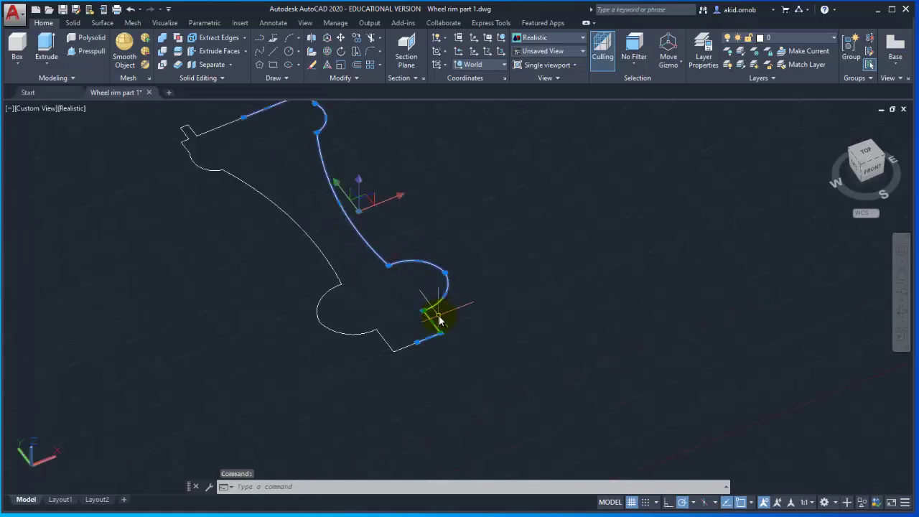
pyautogui.scroll(1, 436, 314)
pyautogui.scroll(1, 436, 314)
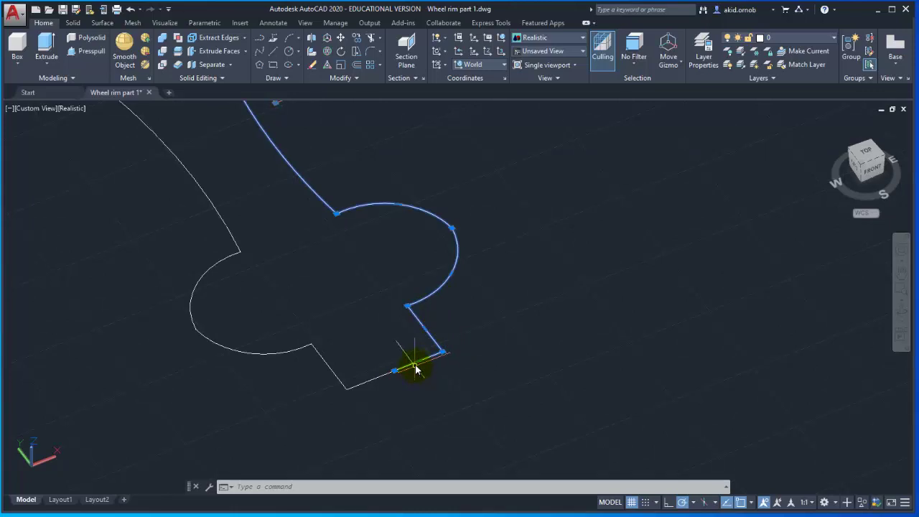
pyautogui.scroll(-1, 477, 328)
pyautogui.scroll(-1, 477, 329)
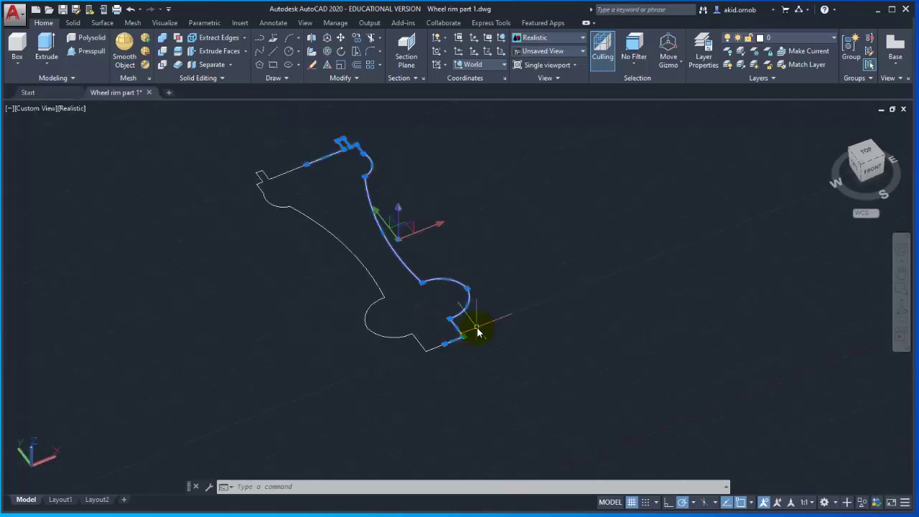
pyautogui.press('Escape')
pyautogui.scroll(-2, 431, 276)
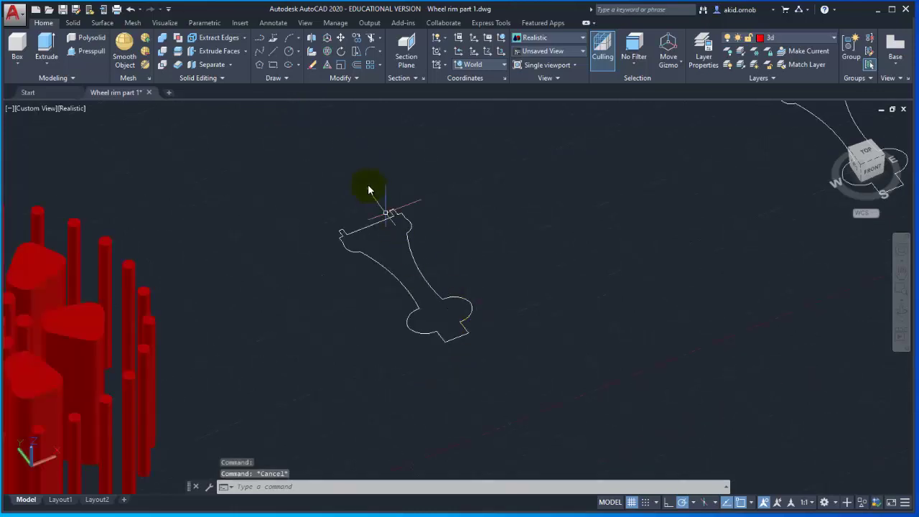
pyautogui.click(293, 179)
pyautogui.click(540, 413)
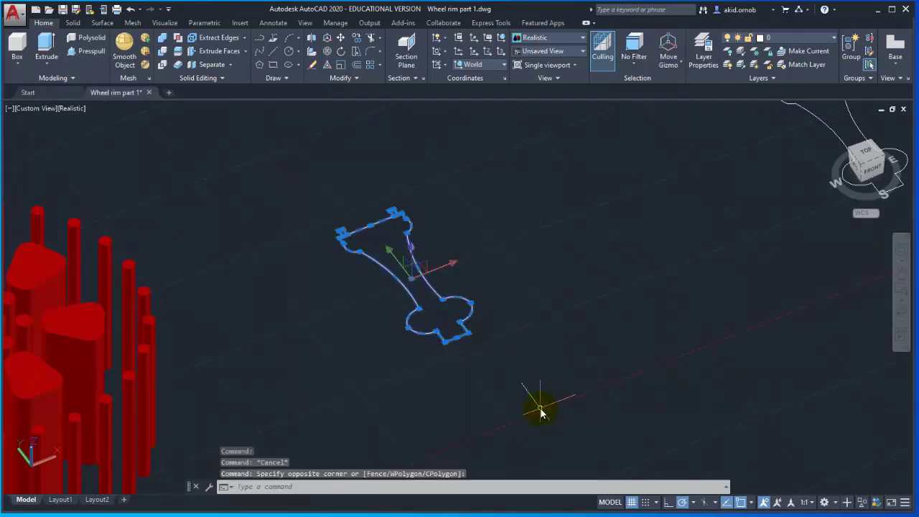
# Explode the rim profile and select all its pieces except the bottom edge line
pyautogui.write('x')
pyautogui.press('Return')
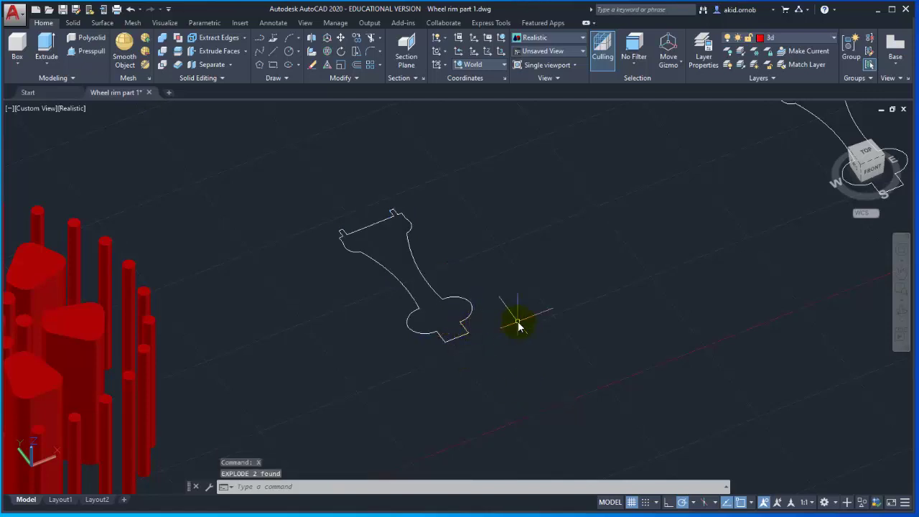
pyautogui.scroll(-3, 518, 325)
pyautogui.click(374, 234)
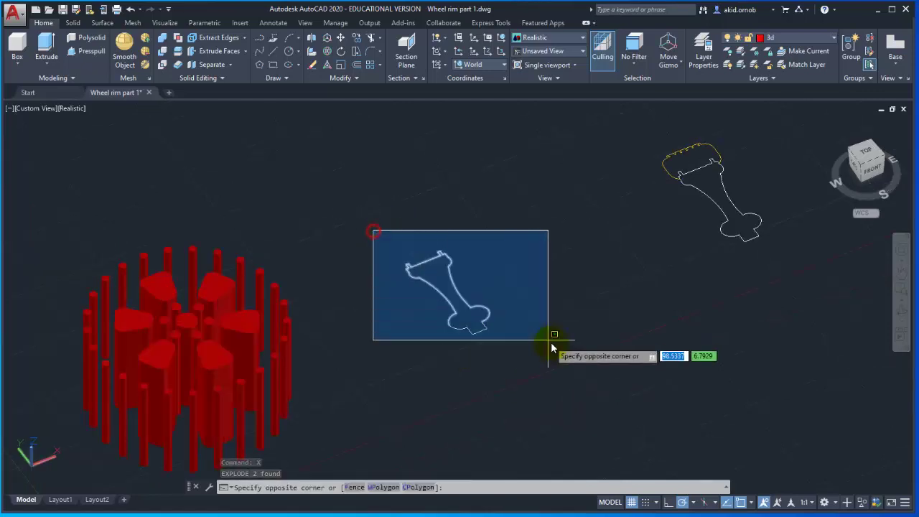
pyautogui.click(547, 338)
pyautogui.scroll(4, 507, 323)
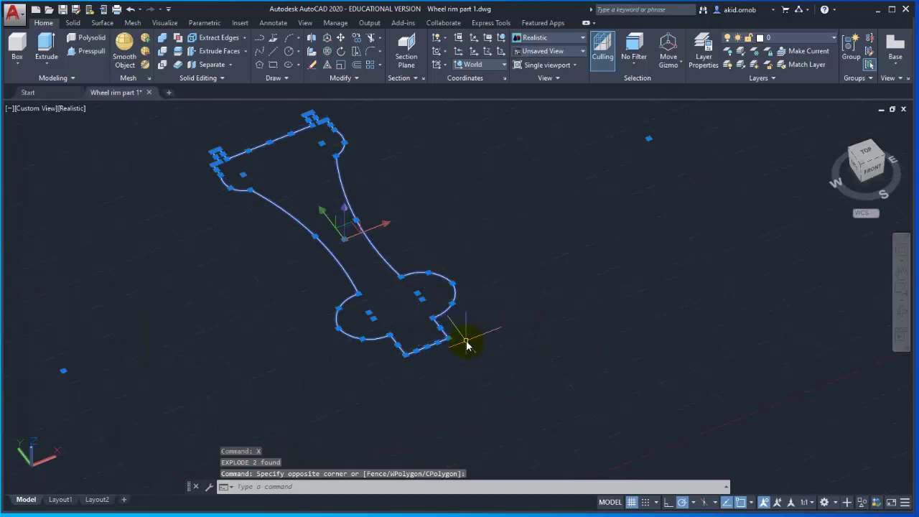
pyautogui.scroll(2, 449, 334)
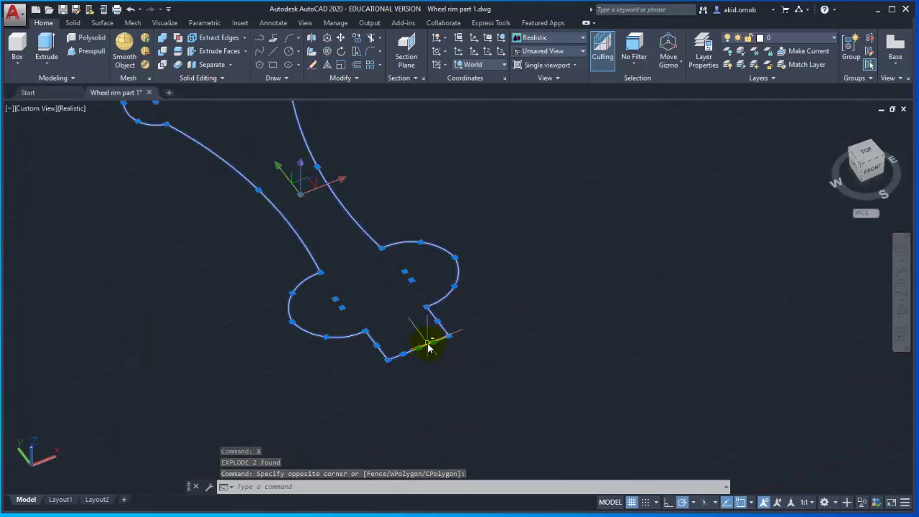
pyautogui.click(426, 348)
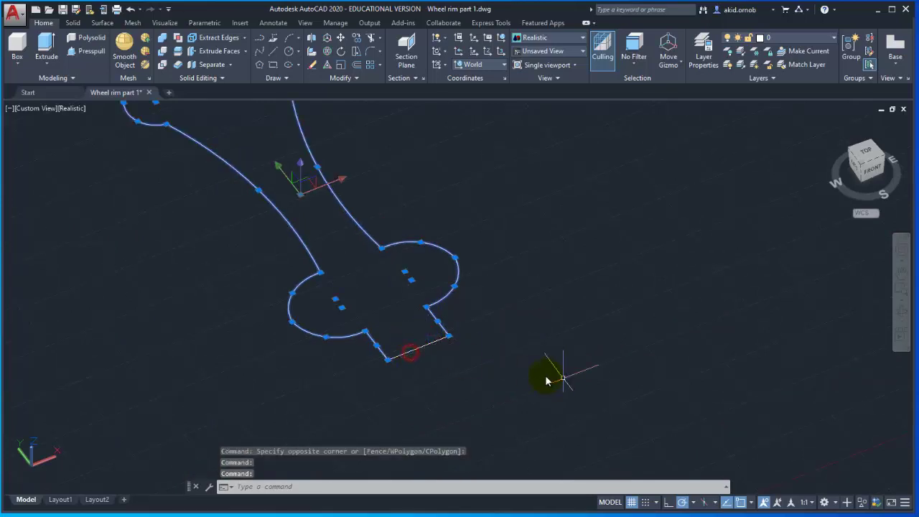
pyautogui.scroll(3, 440, 351)
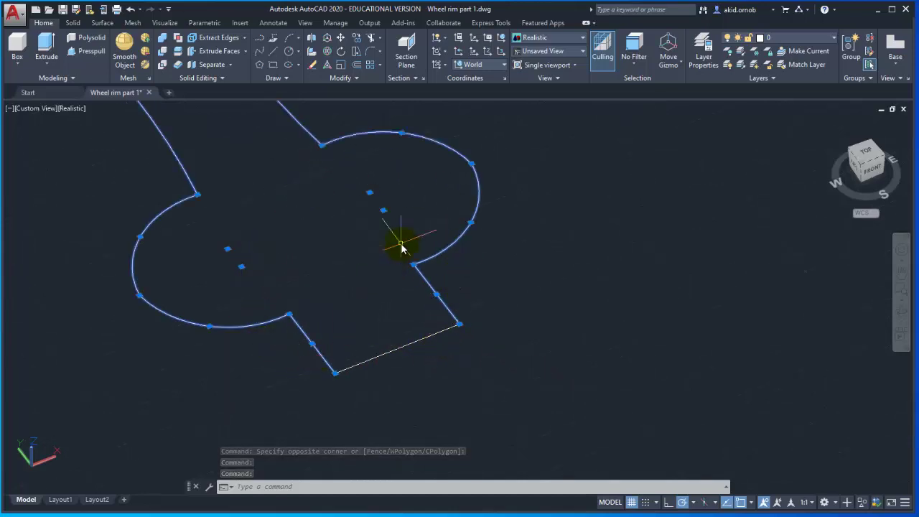
pyautogui.scroll(2, 421, 352)
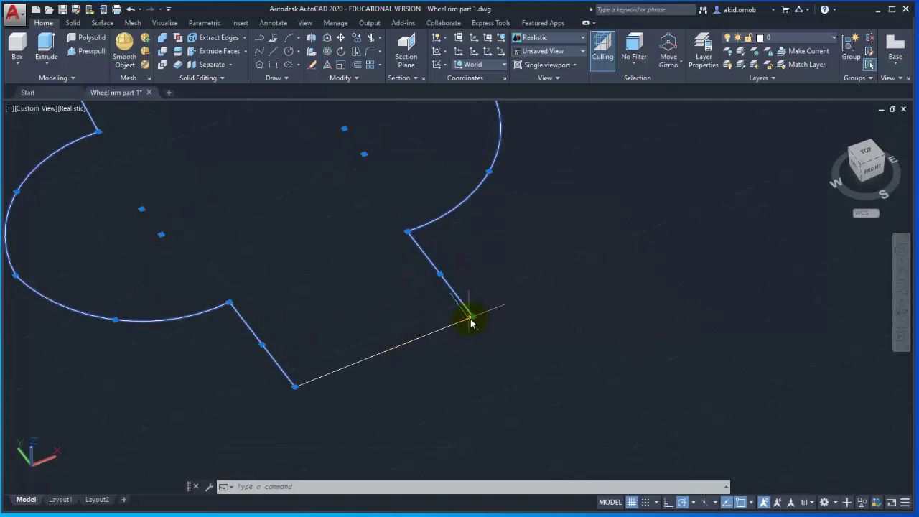
pyautogui.scroll(-3, 428, 344)
pyautogui.scroll(-3, 431, 345)
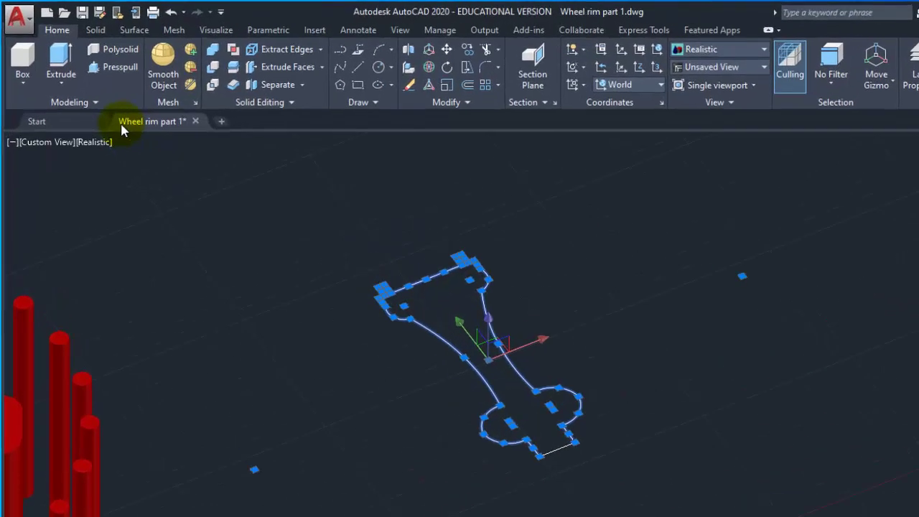
# Revolve the profile 360 degrees about its bottom edge into a red rim solid
pyautogui.click(112, 126)
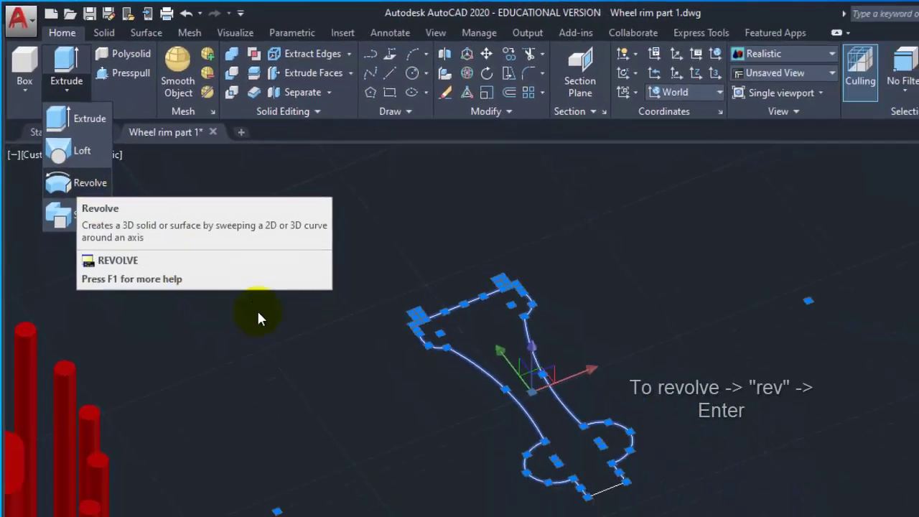
pyautogui.click(213, 264)
pyautogui.write('REV')
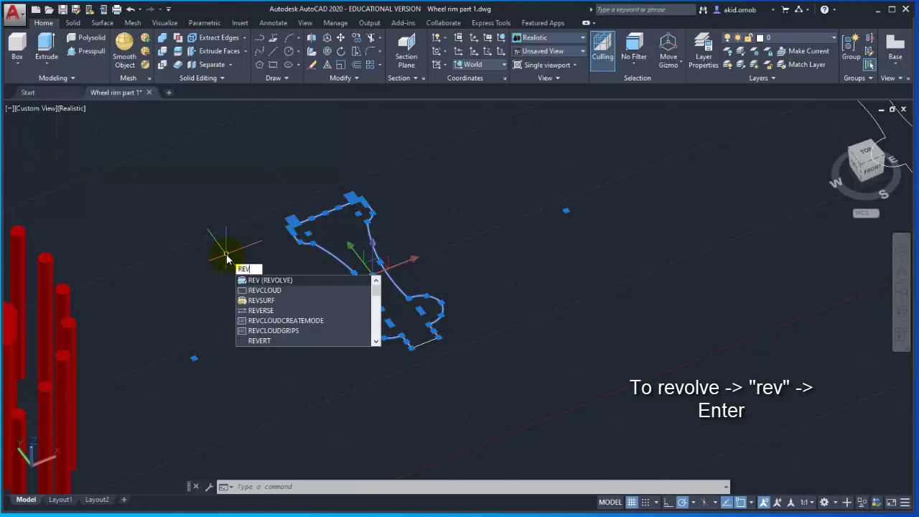
pyautogui.press('Return')
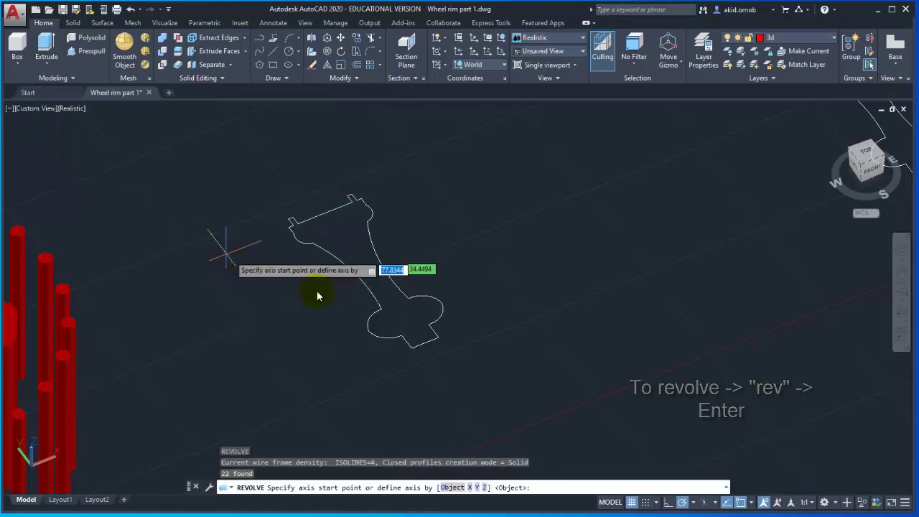
pyautogui.moveTo(317, 290)
pyautogui.keyDown('shift'); pyautogui.mouseDown(button='middle')
pyautogui.moveTo(349, 300)
pyautogui.moveTo(336, 256)
pyautogui.moveTo(236, 256)
pyautogui.mouseUp(button='middle'); pyautogui.keyUp('shift')
pyautogui.scroll(2, 336, 256)
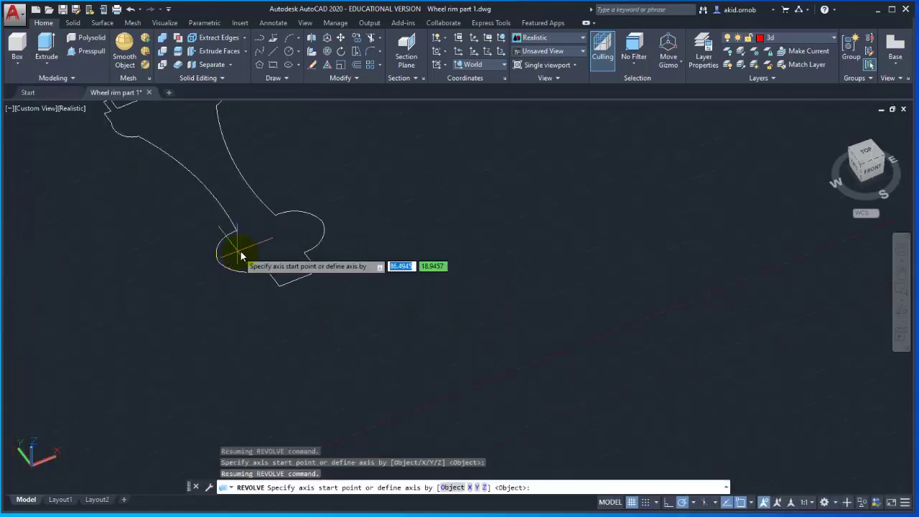
pyautogui.scroll(2, 264, 265)
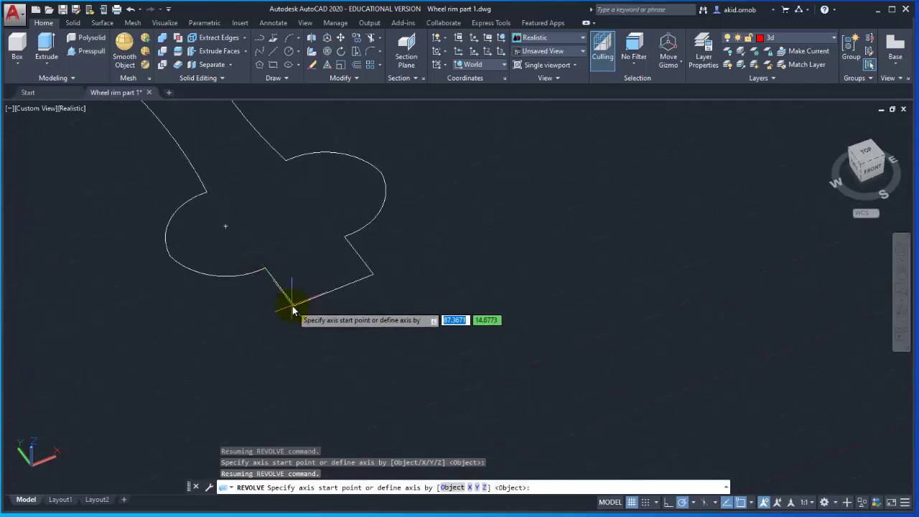
pyautogui.click(291, 306)
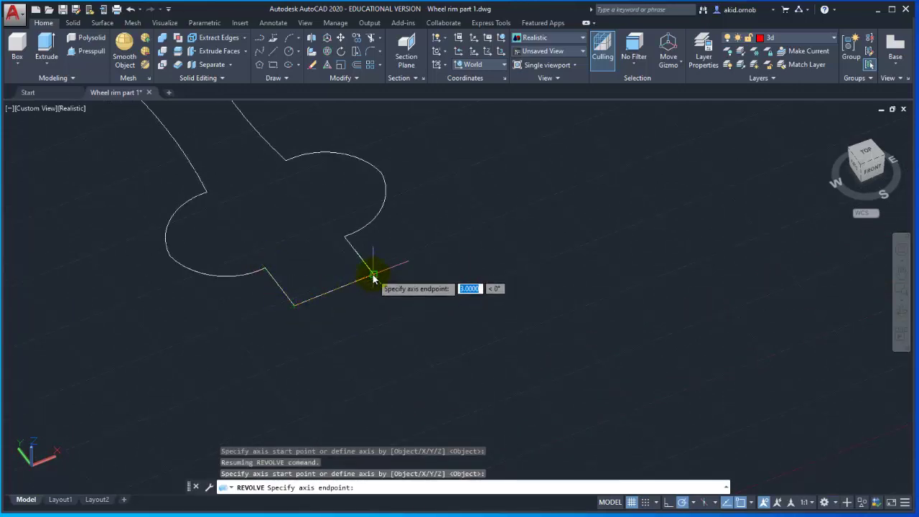
pyautogui.click(373, 277)
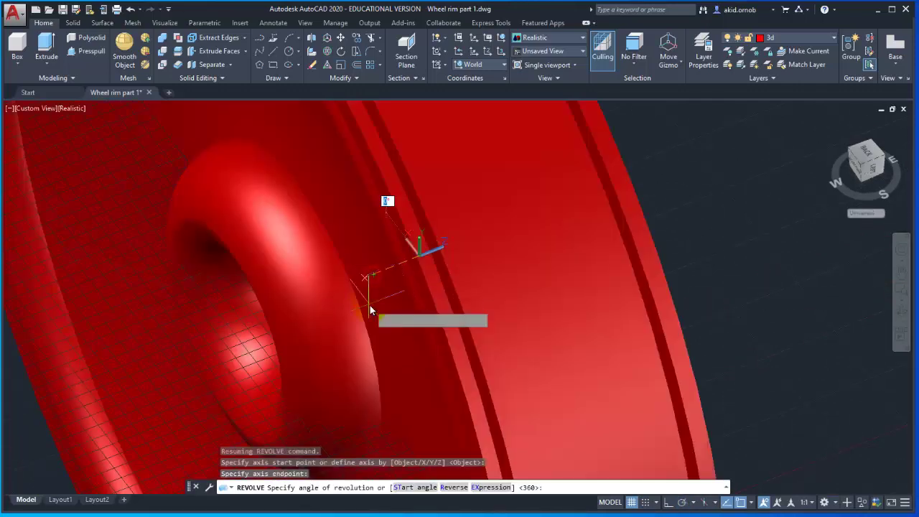
pyautogui.scroll(-2, 371, 308)
pyautogui.scroll(-1, 372, 309)
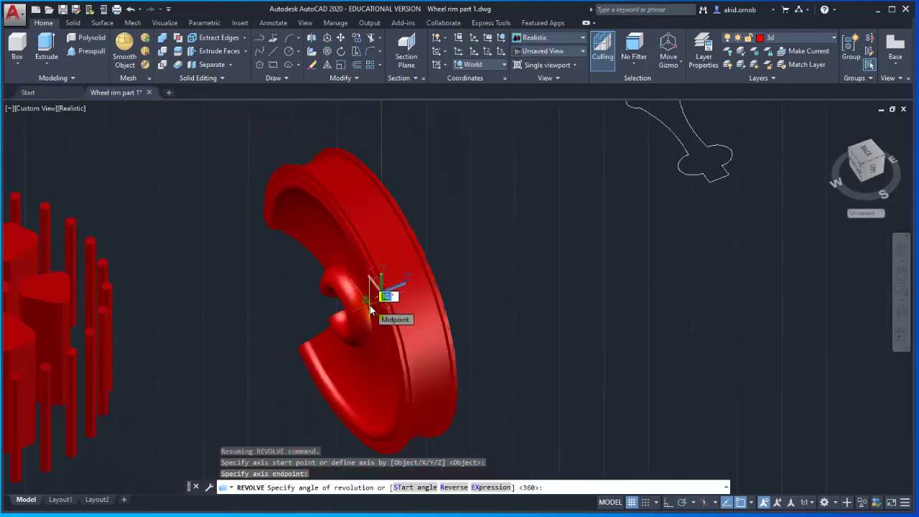
pyautogui.write('3602')
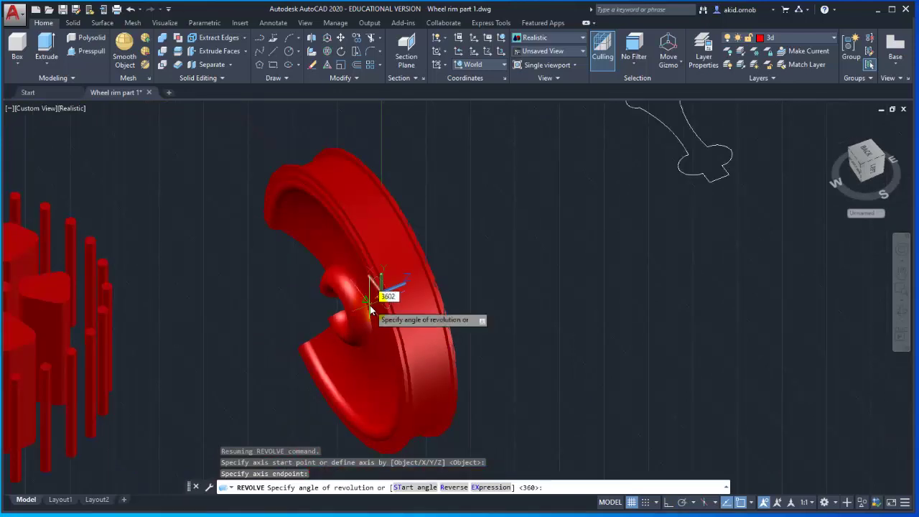
pyautogui.press('Return')
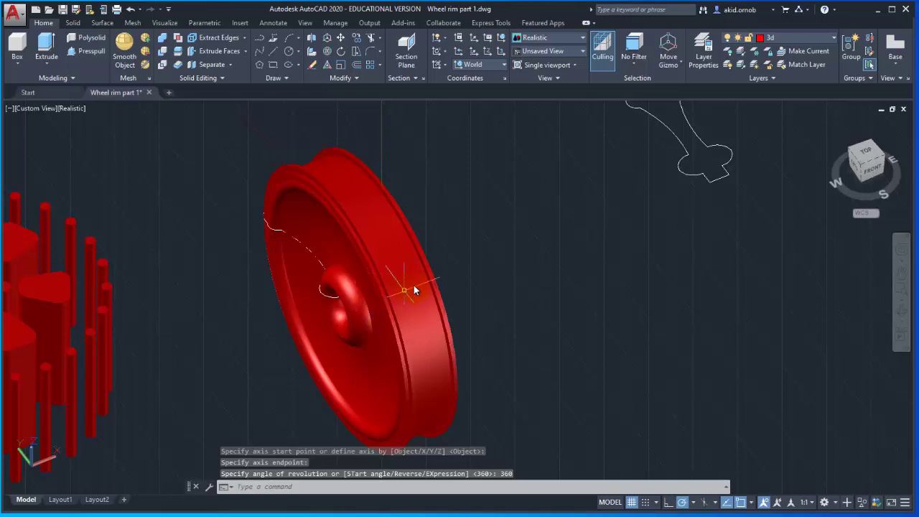
pyautogui.keyDown('shift'); pyautogui.moveTo(447, 261); pyautogui.dragTo(633, 257, button='middle'); pyautogui.keyUp('shift')
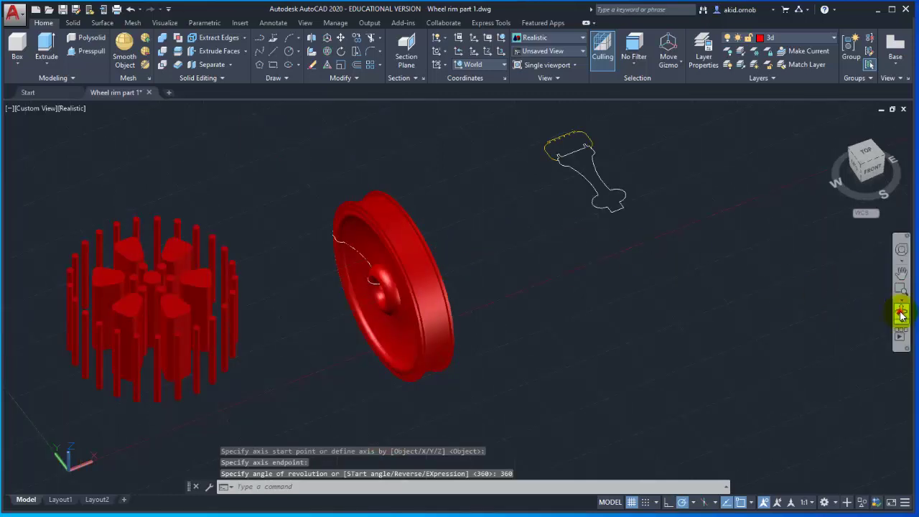
# Orbit and pan the view until the rim's face is visible
pyautogui.click(900, 311)
pyautogui.moveTo(690, 310)
pyautogui.mouseDown()
pyautogui.moveTo(642, 263)
pyautogui.moveTo(631, 267)
pyautogui.mouseUp()
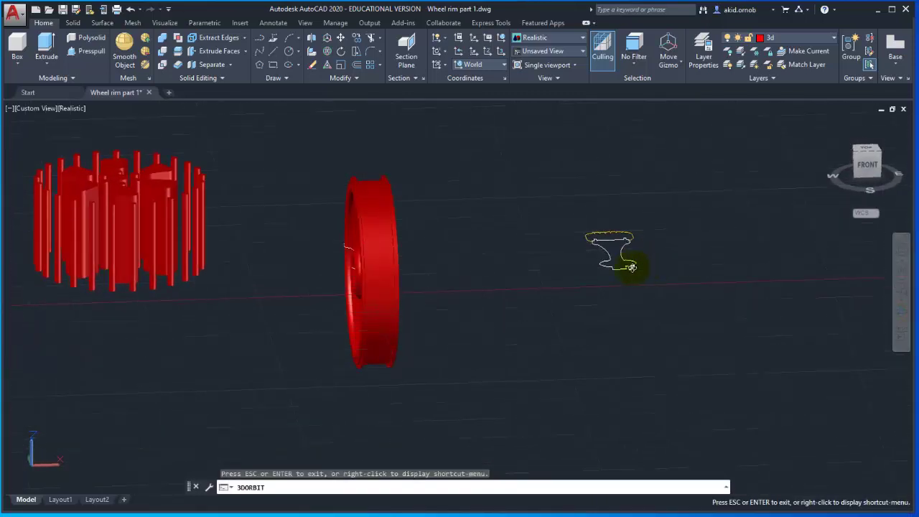
pyautogui.moveTo(352, 283); pyautogui.dragTo(398, 288, button='middle')
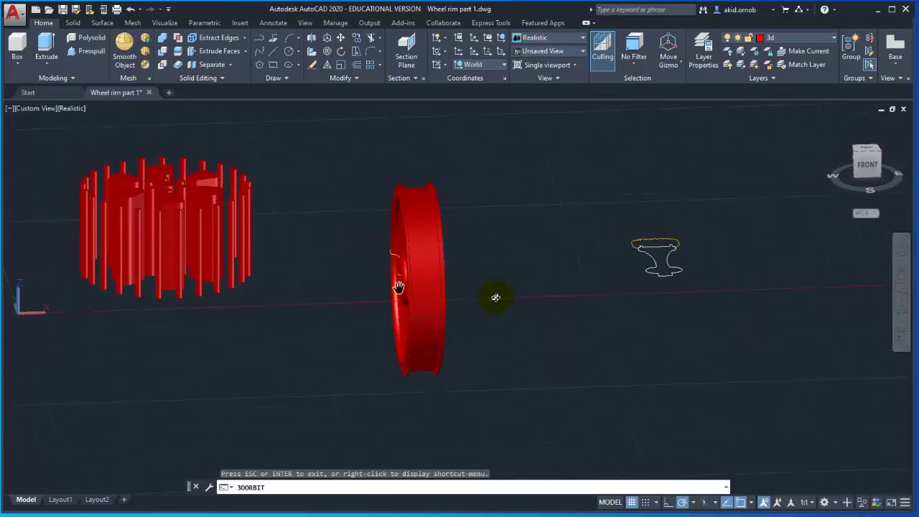
pyautogui.press('Escape')
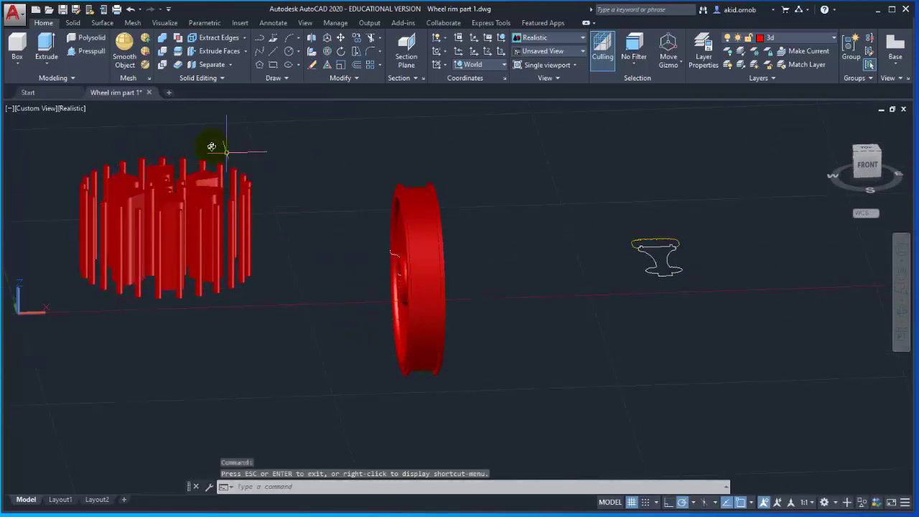
pyautogui.keyDown('shift'); pyautogui.moveTo(431, 247); pyautogui.dragTo(404, 229, button='middle'); pyautogui.keyUp('shift')
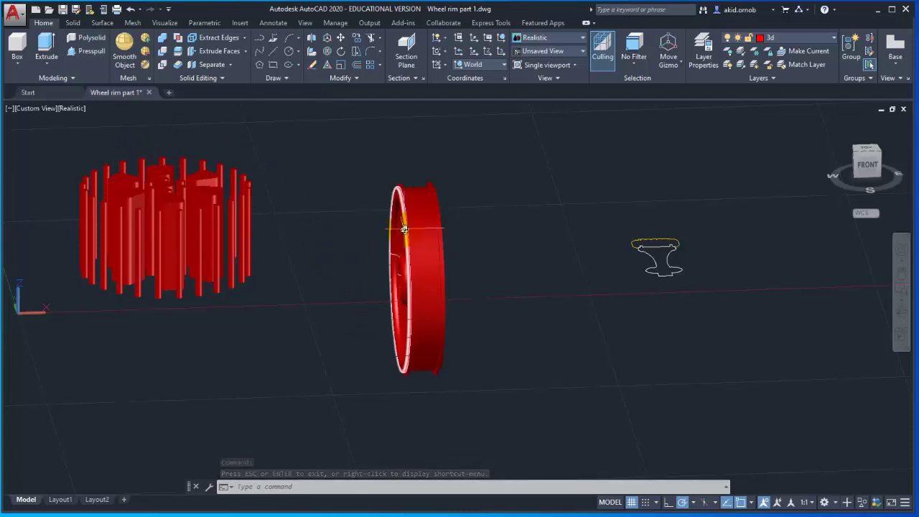
pyautogui.keyDown('shift'); pyautogui.moveTo(297, 252); pyautogui.dragTo(335, 262, button='middle'); pyautogui.keyUp('shift')
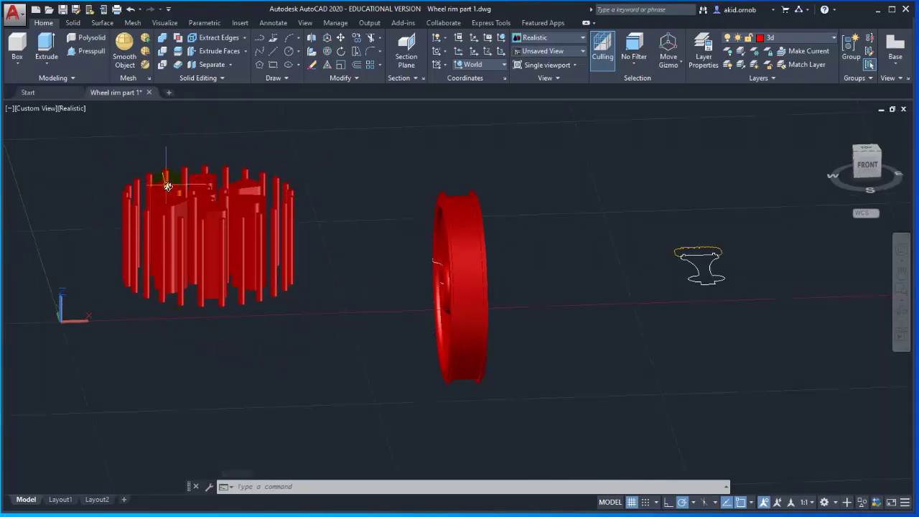
# Select three cutter spoke pieces to inspect them, then clear the selection
pyautogui.click(211, 210)
pyautogui.scroll(3, 211, 209)
pyautogui.click(307, 191)
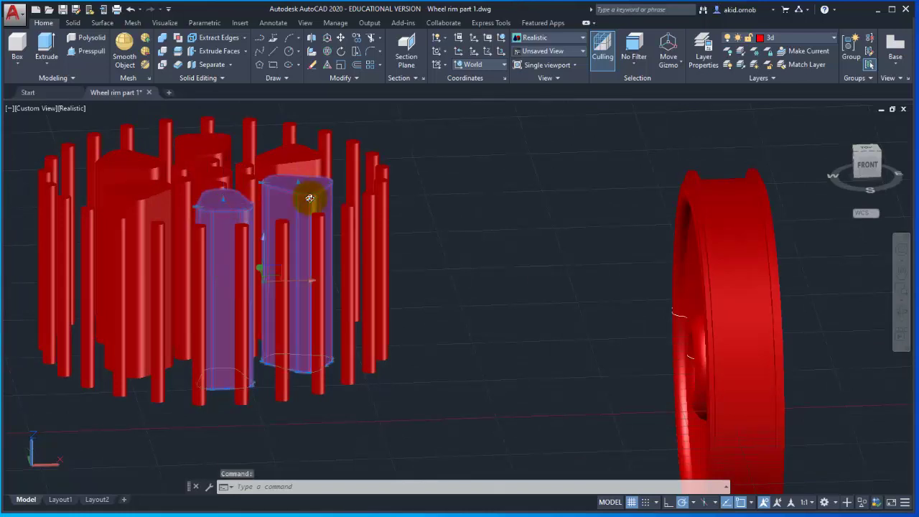
pyautogui.click(205, 148)
pyautogui.press('Escape')
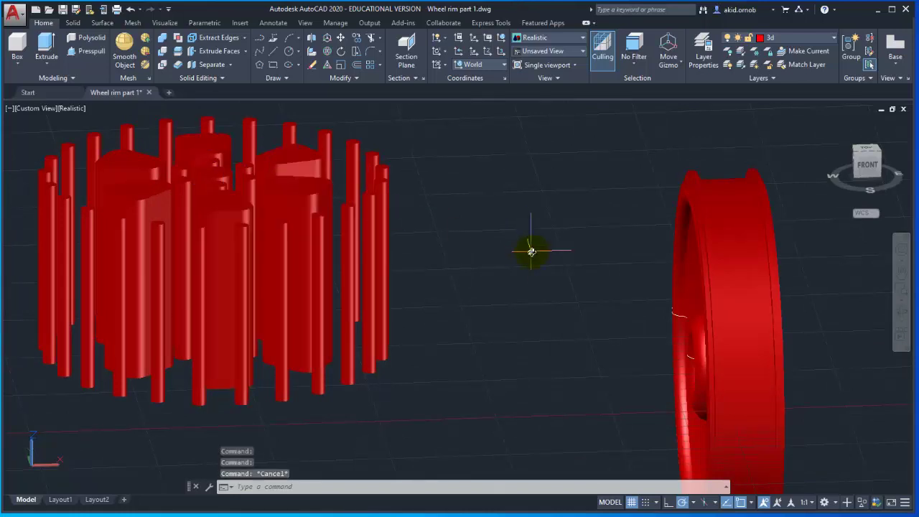
# Select the wheel rim to inspect it, then orbit to an elevated view of rim and cutter
pyautogui.moveTo(533, 251); pyautogui.dragTo(328, 195, button='middle')
pyautogui.click(522, 194)
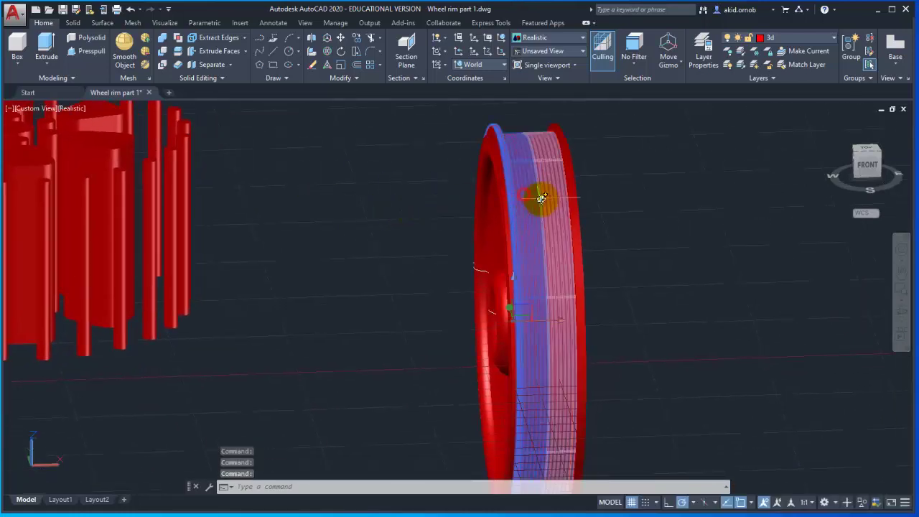
pyautogui.press('Escape')
pyautogui.scroll(-5, 445, 245)
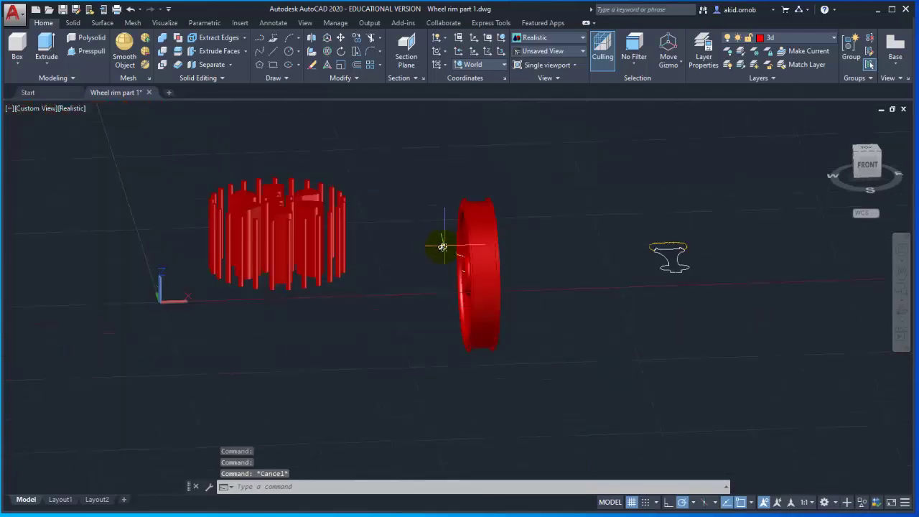
pyautogui.click(898, 310)
pyautogui.moveTo(502, 266); pyautogui.dragTo(376, 284)
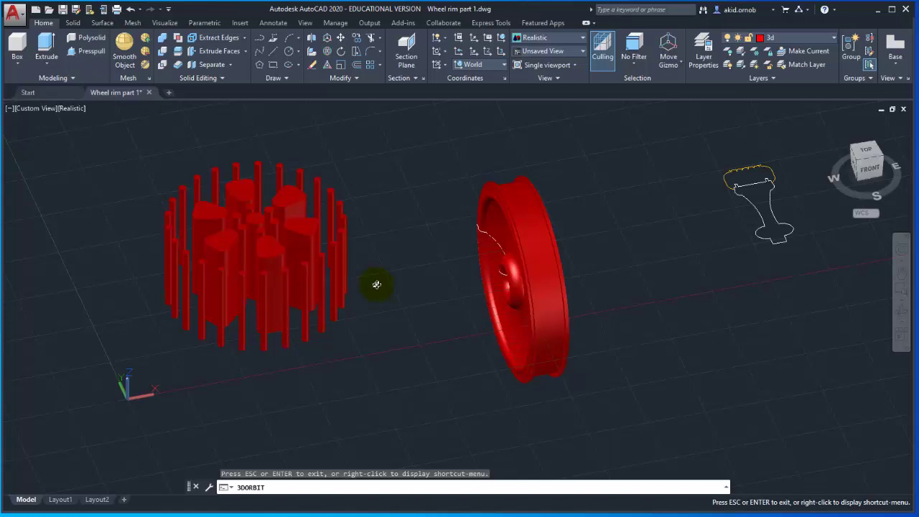
pyautogui.press('Escape')
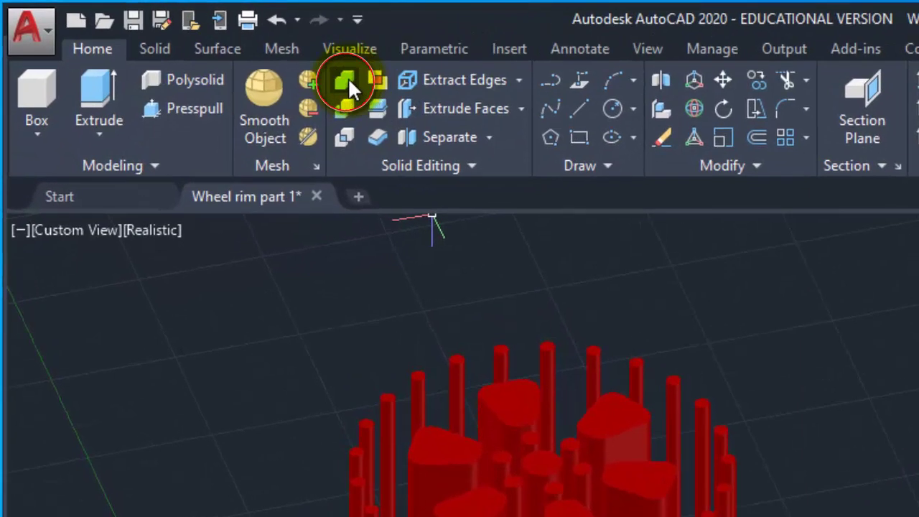
# Union all 38 cutter pieces into one solid using a selection window
pyautogui.write('uni')
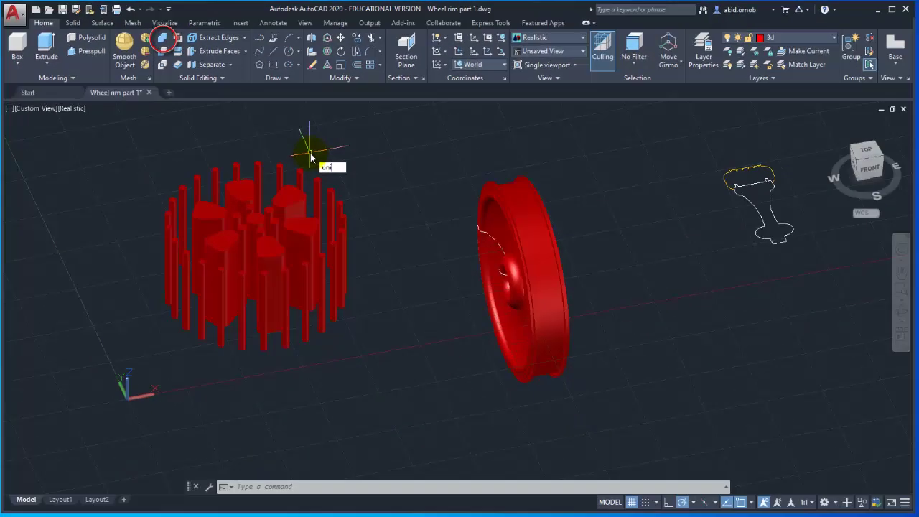
pyautogui.press('Return')
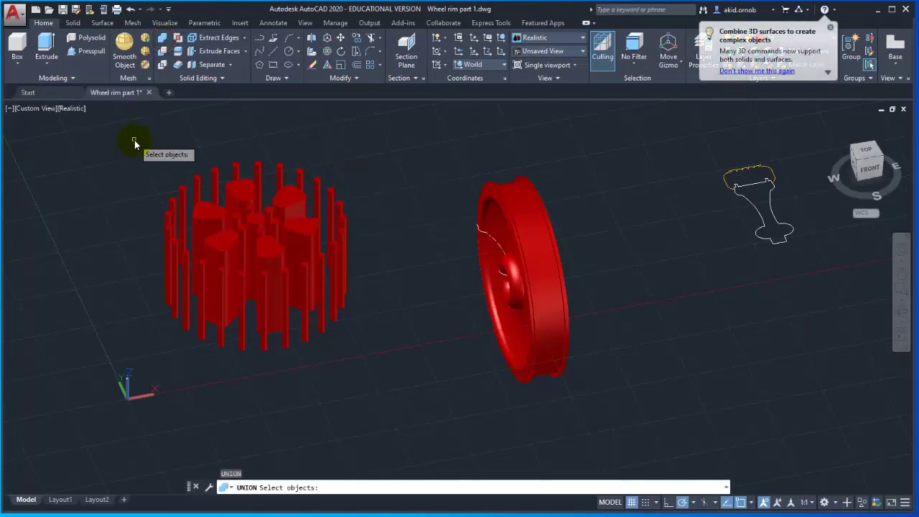
pyautogui.click(134, 137)
pyautogui.click(391, 390)
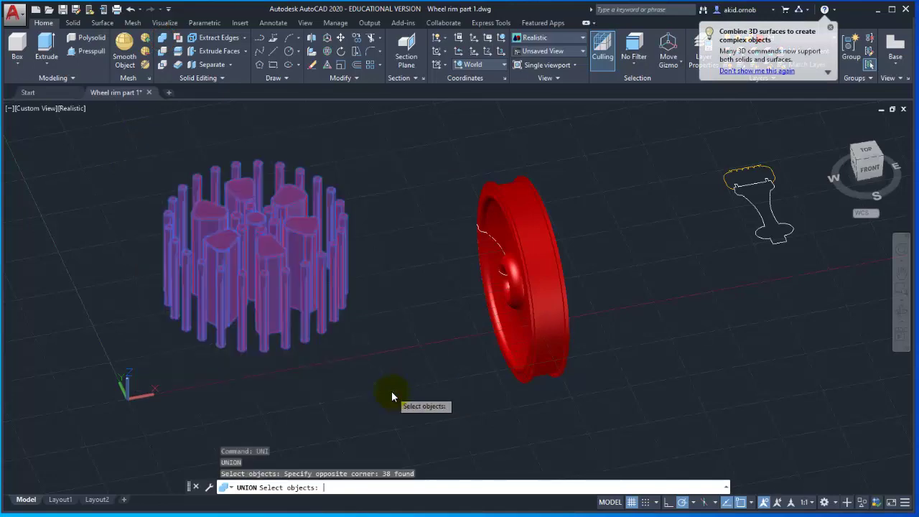
pyautogui.press('Return')
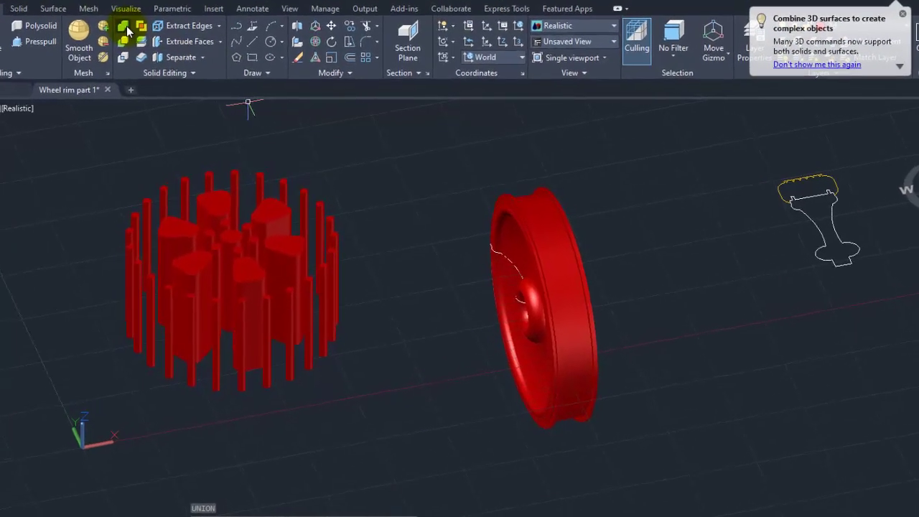
# Union the rim's parts, continuing the union despite the surface warning
pyautogui.click(416, 138)
pyautogui.click(685, 504)
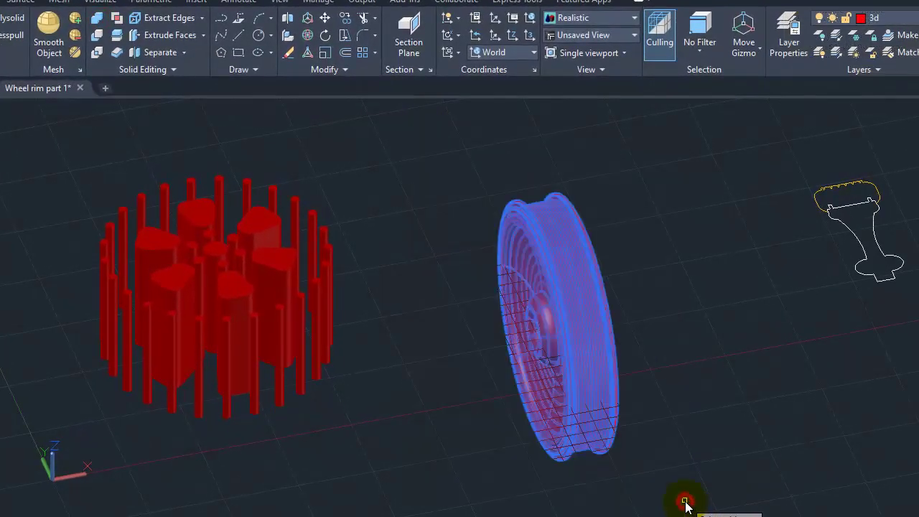
pyautogui.press('Return')
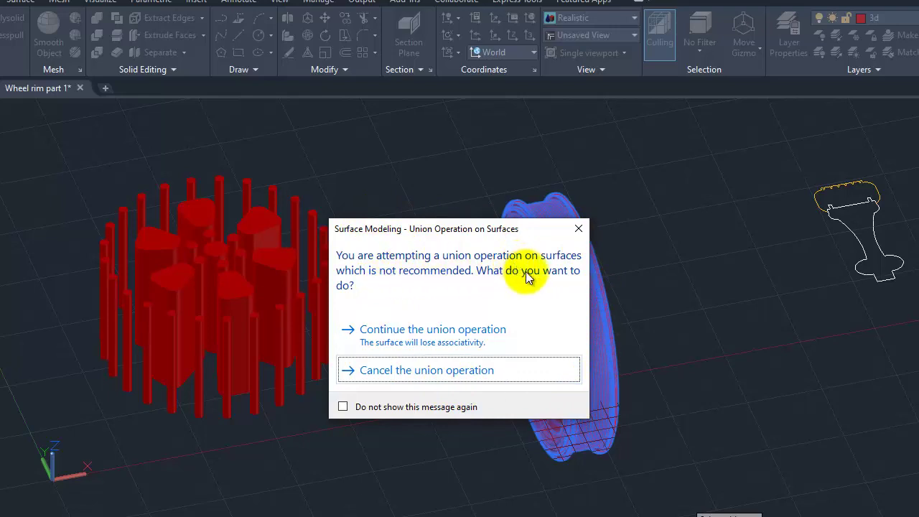
pyautogui.click(449, 329)
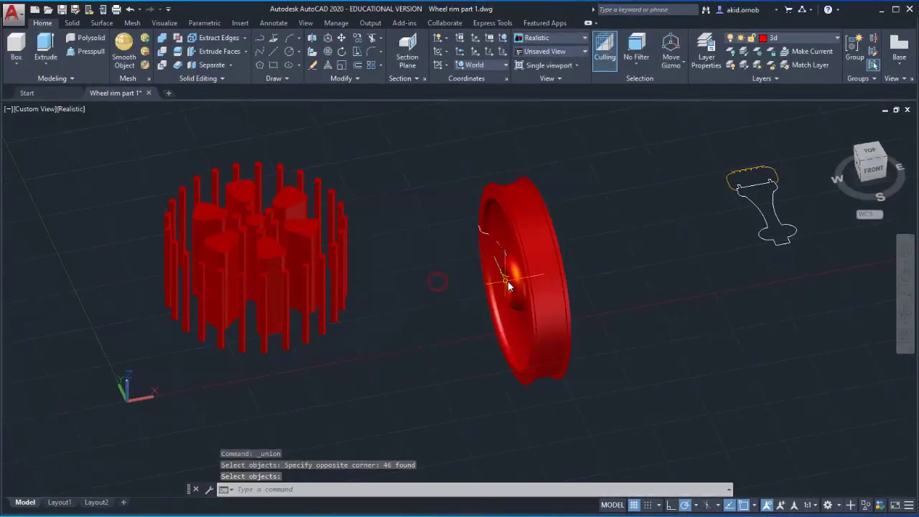
# Select the merged cutter and the rim to check each is one object, then orbit to near-front
pyautogui.click(294, 235)
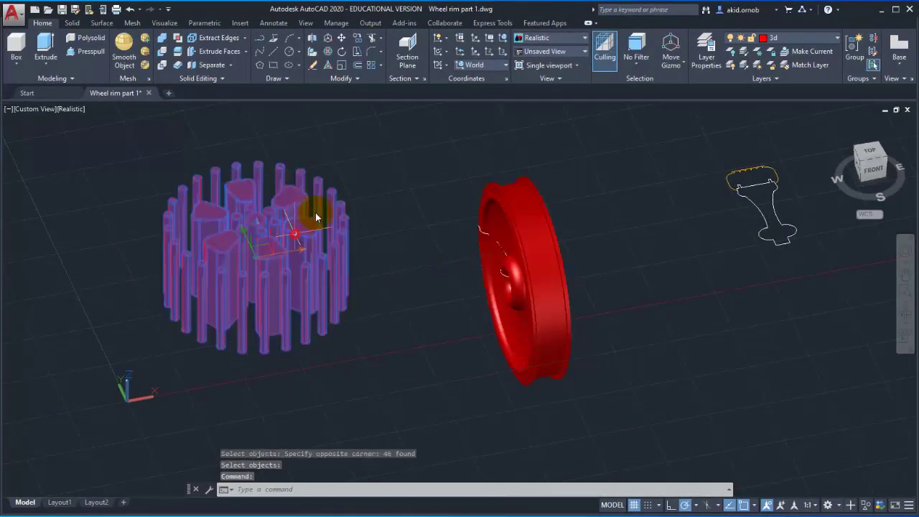
pyautogui.press('Escape')
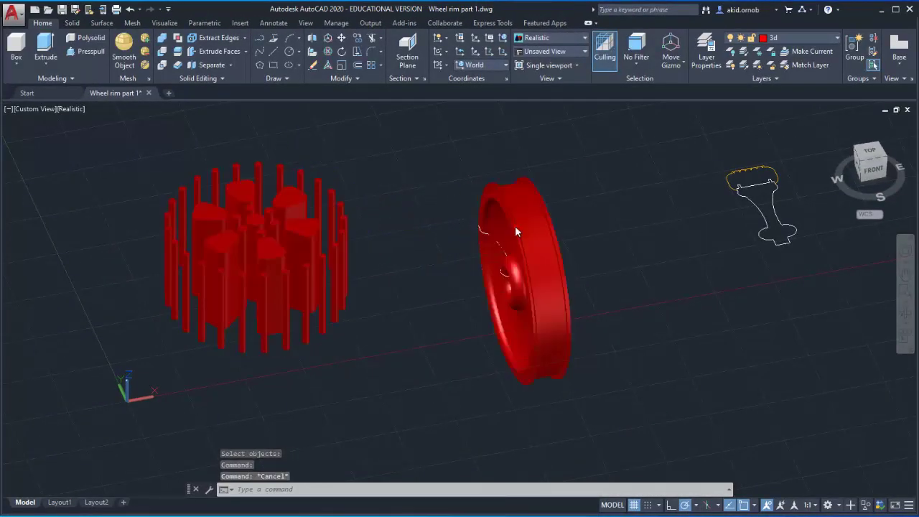
pyautogui.click(517, 225)
pyautogui.press('Escape')
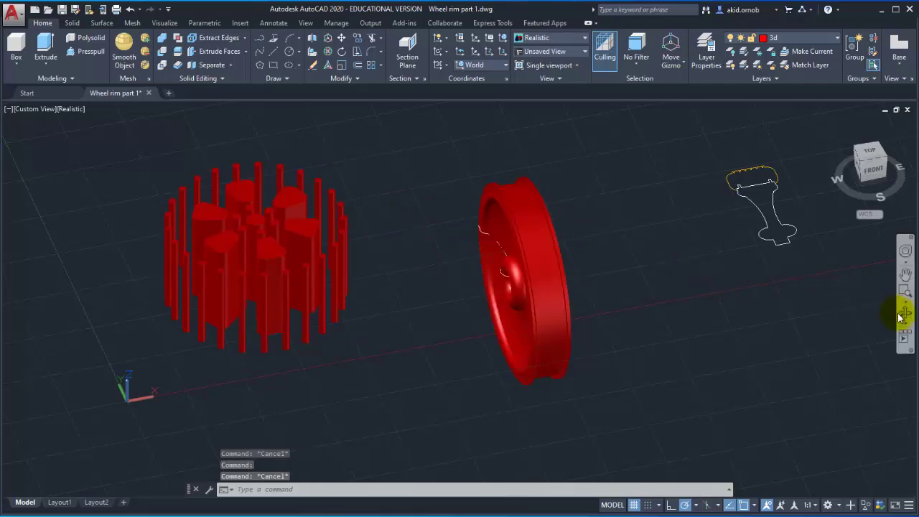
pyautogui.click(903, 316)
pyautogui.moveTo(666, 260)
pyautogui.mouseDown()
pyautogui.moveTo(658, 284)
pyautogui.moveTo(650, 241)
pyautogui.mouseUp()
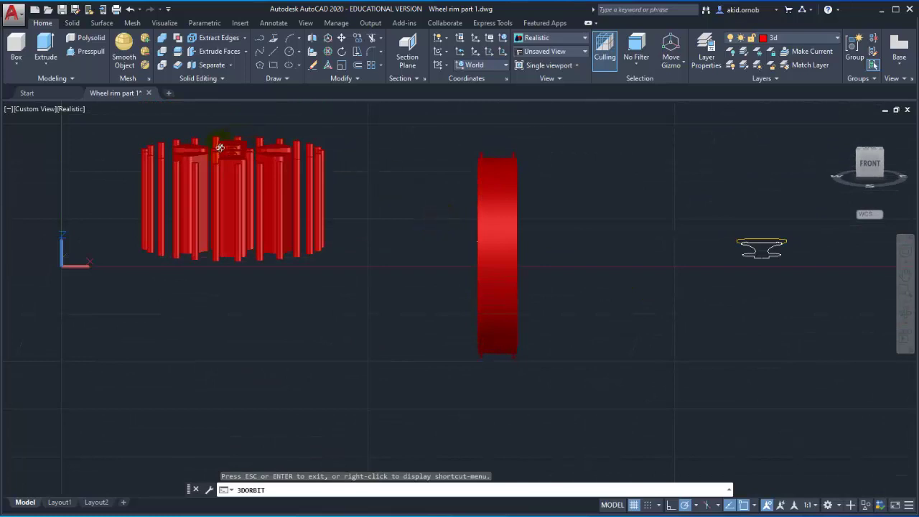
# Select the merged cutter to confirm it is one 3D Solid, then orbit to an elevated angled view
pyautogui.press('Escape')
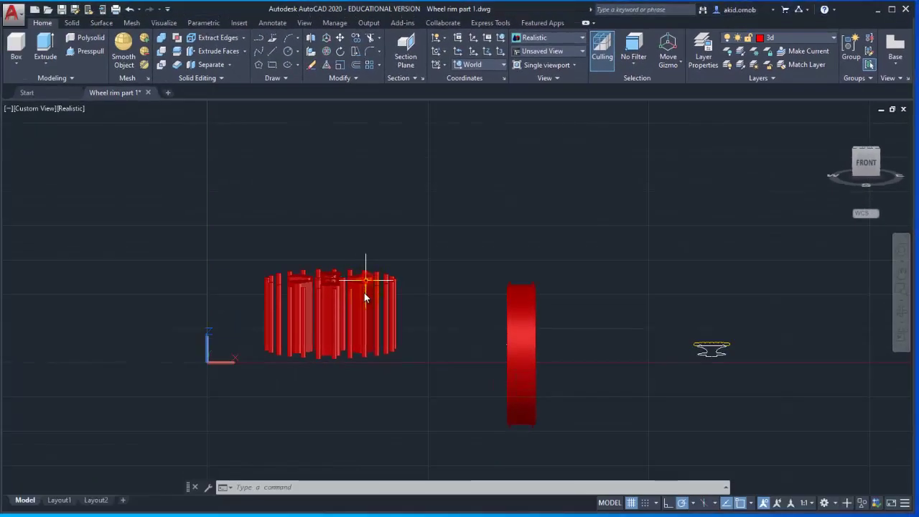
pyautogui.click(364, 297)
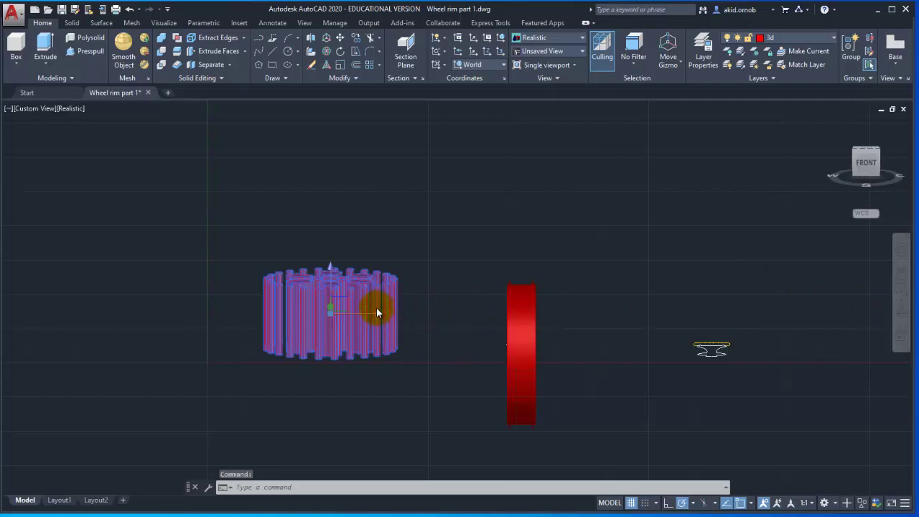
pyautogui.scroll(2, 376, 307)
pyautogui.click(902, 308)
pyautogui.moveTo(519, 222); pyautogui.dragTo(396, 278)
pyautogui.press('Escape')
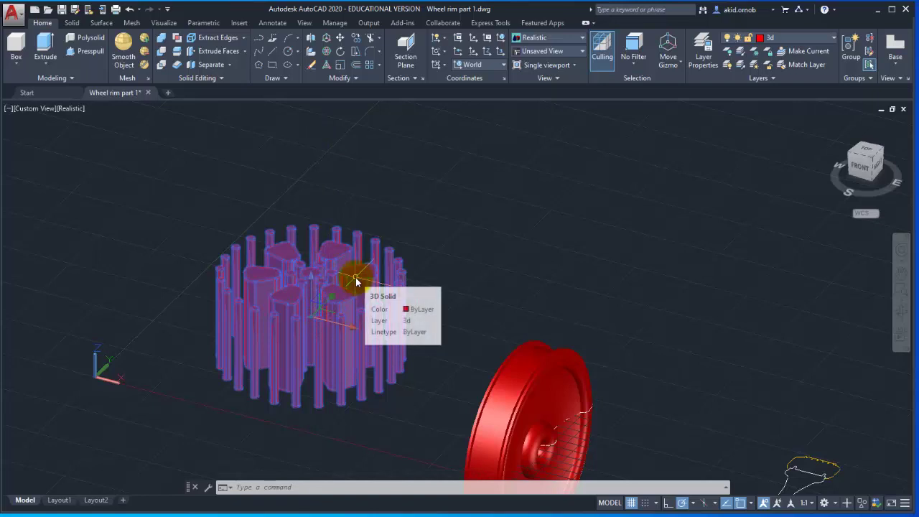
pyautogui.moveTo(439, 233); pyautogui.dragTo(445, 205, button='middle')
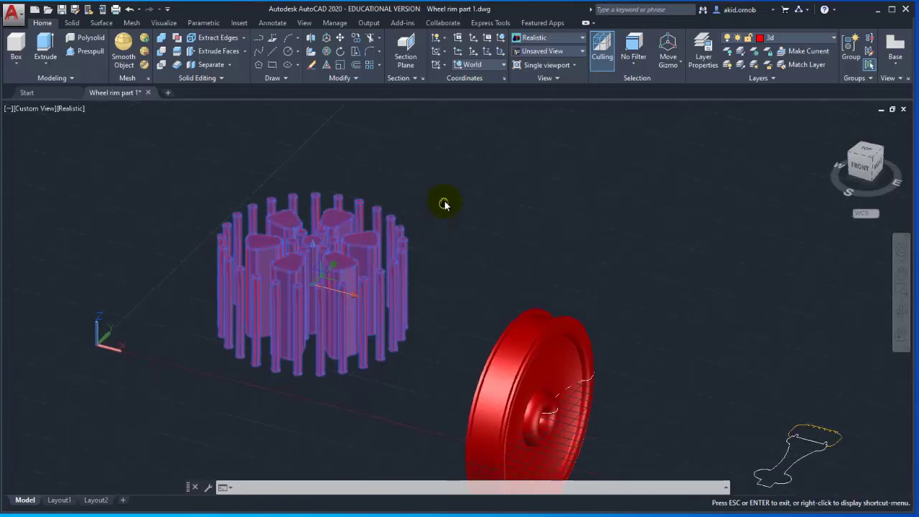
pyautogui.press('Escape')
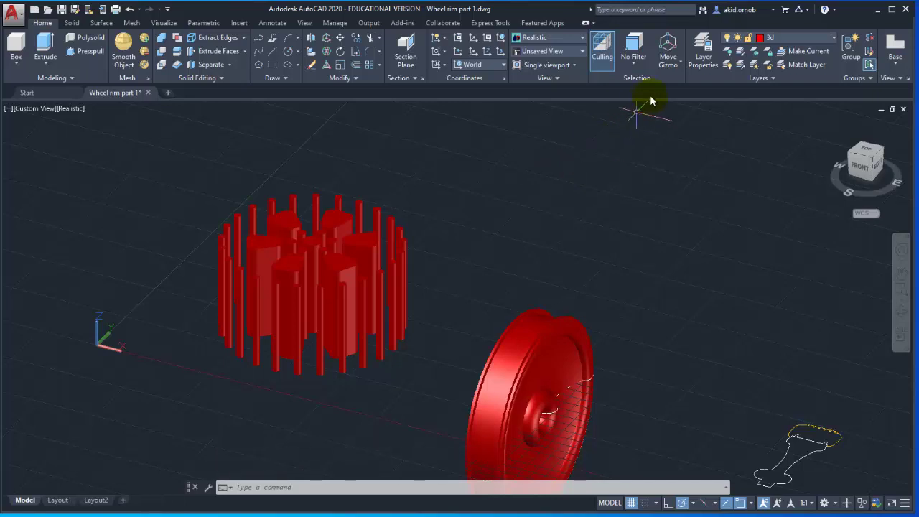
# Switch to the Rotate gizmo, select the cutter solid, and orbit to a near-front view
pyautogui.click(682, 66)
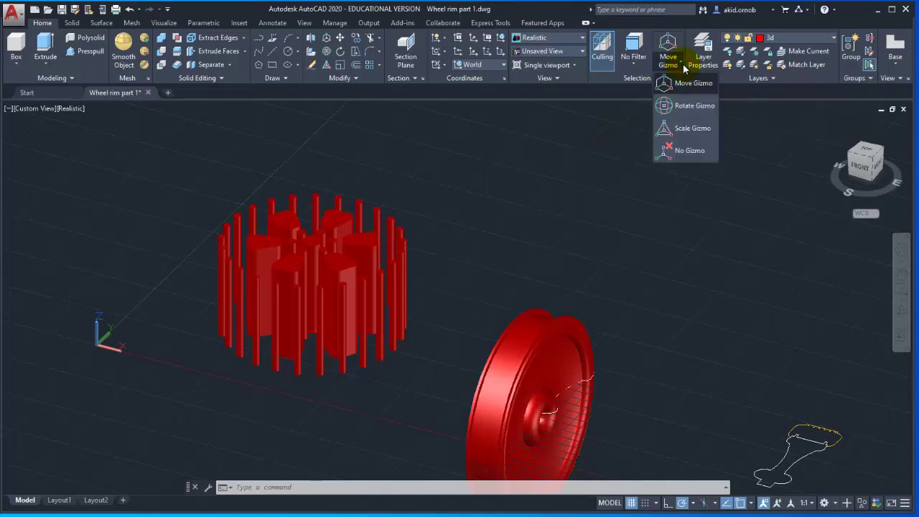
pyautogui.click(694, 112)
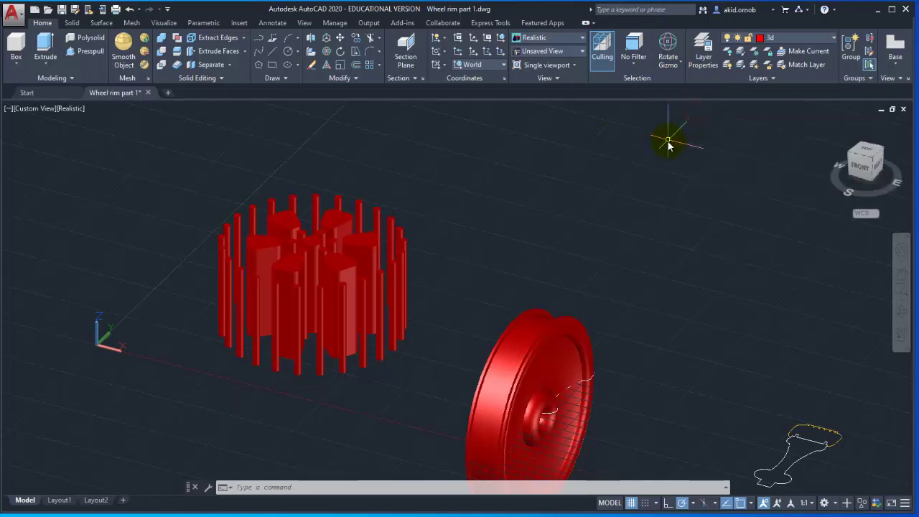
pyautogui.click(372, 242)
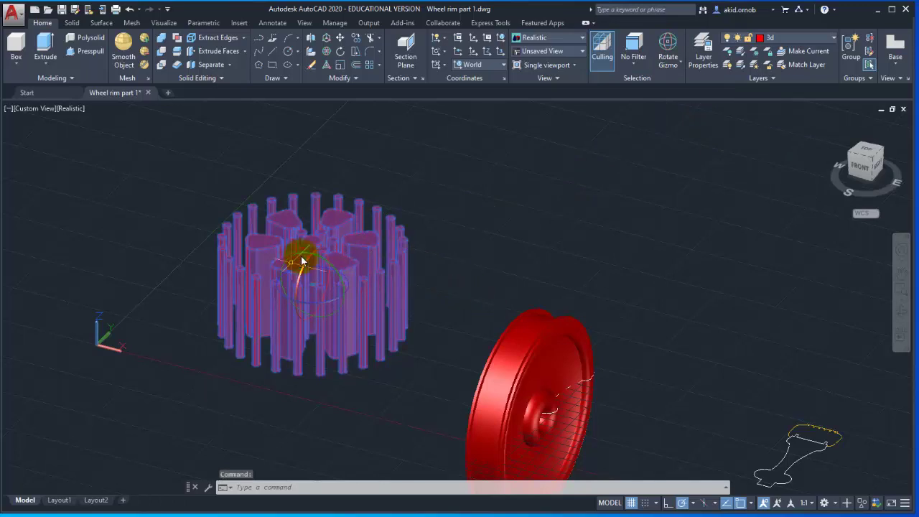
pyautogui.click(894, 309)
pyautogui.moveTo(789, 287); pyautogui.dragTo(636, 257)
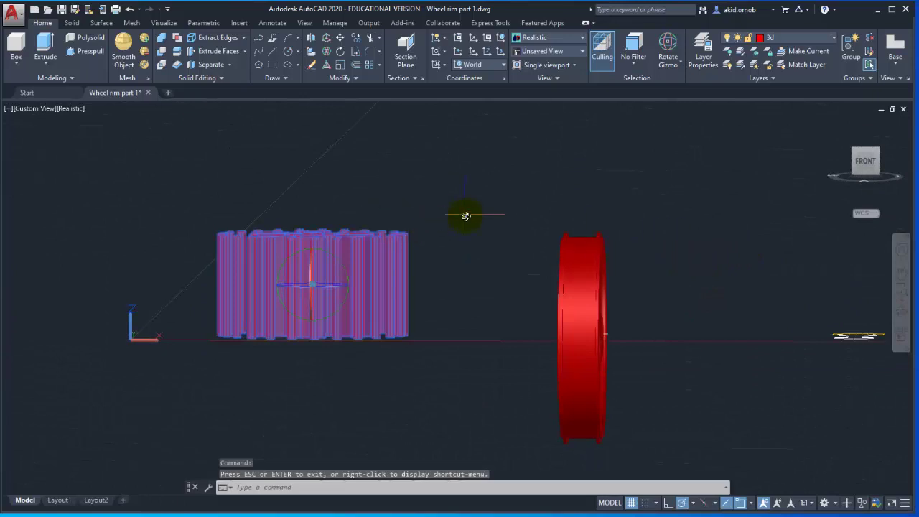
pyautogui.press('Escape')
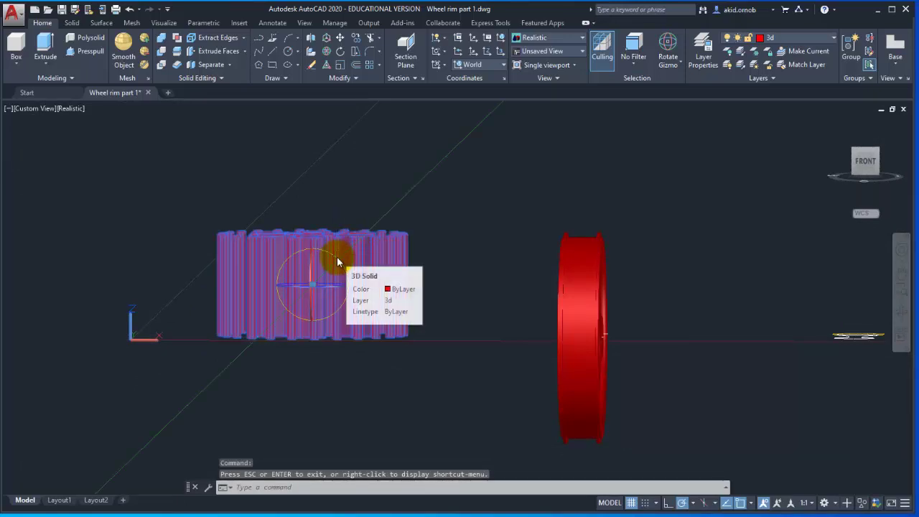
# Rotate the cutter 90° so its spokes face the rim, then orbit to an oblique view
pyautogui.click(337, 262)
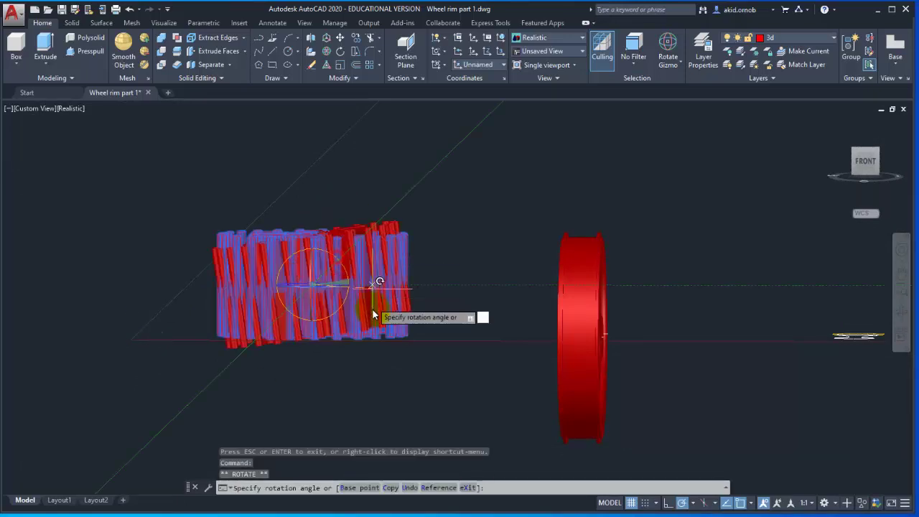
pyautogui.write('90')
pyautogui.press('Return')
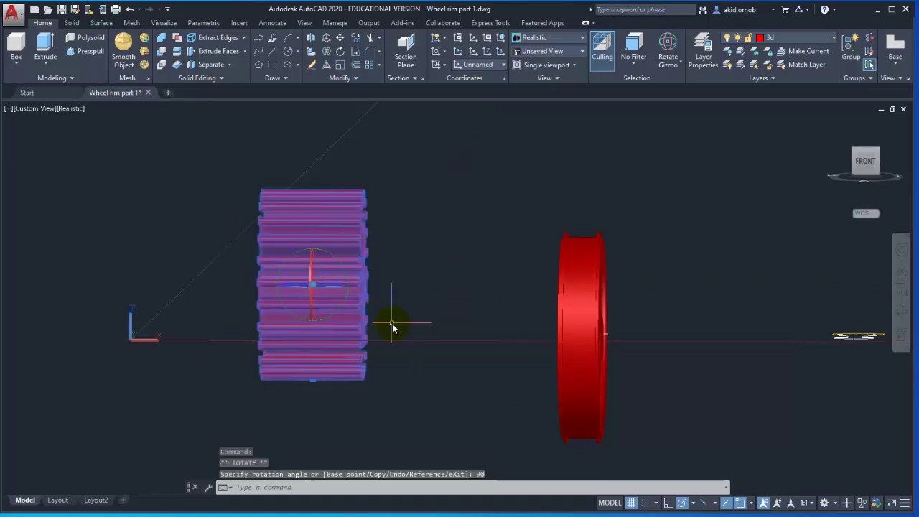
pyautogui.press('Escape')
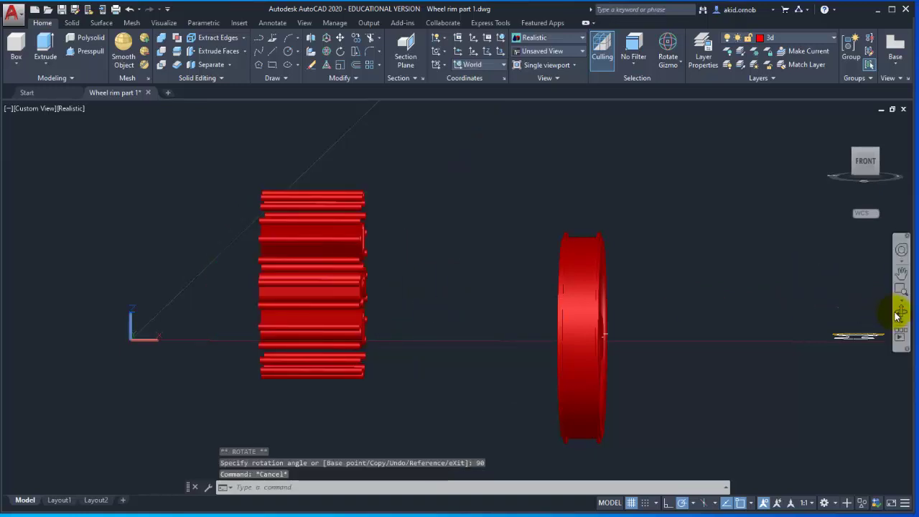
pyautogui.click(897, 310)
pyautogui.moveTo(768, 294); pyautogui.dragTo(696, 308)
# Start MOVE on the gear-shaped cutter, using its centre as the base point
pyautogui.press('Escape')
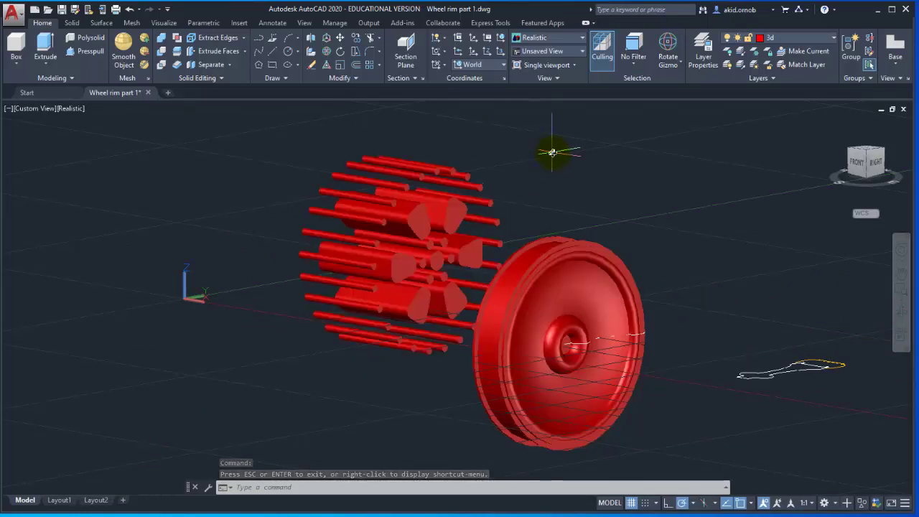
pyautogui.write('m')
pyautogui.press('Return')
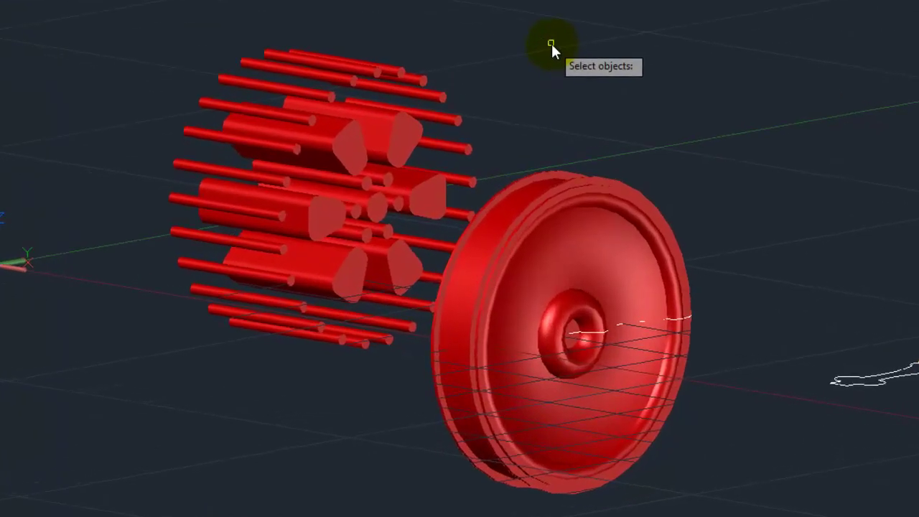
pyautogui.click(434, 78)
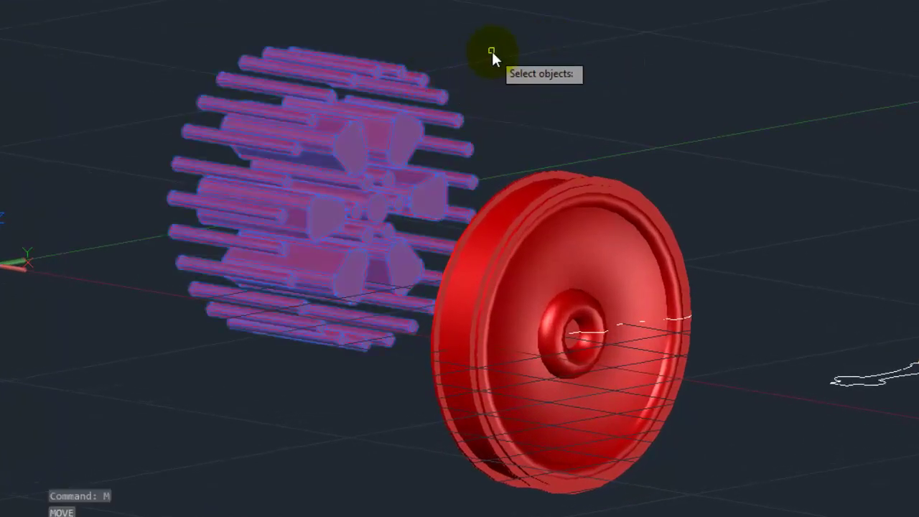
pyautogui.press('Return')
pyautogui.scroll(3, 405, 154)
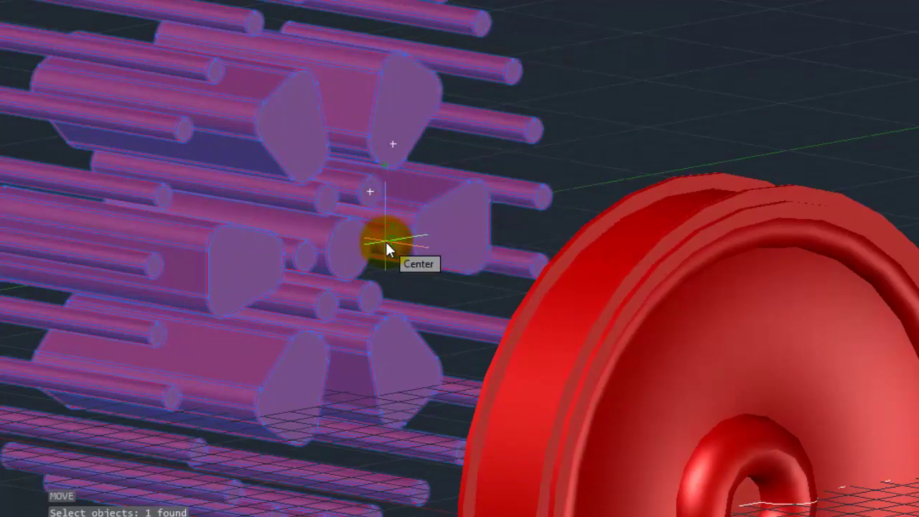
pyautogui.click(348, 252)
pyautogui.scroll(-3, 442, 235)
# Place the cutter's centre onto the centre of the rim's hub
pyautogui.moveTo(351, 185)
pyautogui.mouseDown(button='middle')
pyautogui.moveTo(256, 122)
pyautogui.moveTo(77, 76)
pyautogui.mouseUp(button='middle')
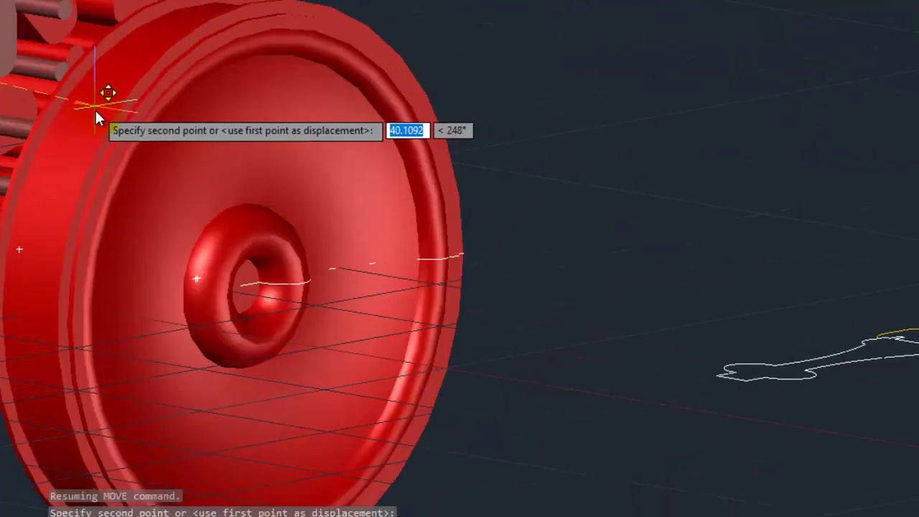
pyautogui.moveTo(136, 142)
pyautogui.keyDown('shift'); pyautogui.mouseDown(button='middle')
pyautogui.moveTo(124, 84)
pyautogui.moveTo(170, 158)
pyautogui.mouseUp(button='middle'); pyautogui.keyUp('shift')
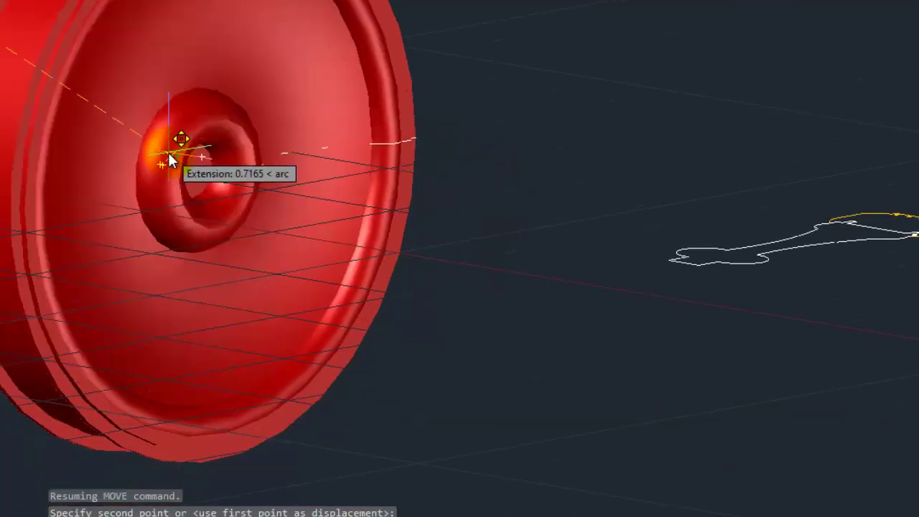
pyautogui.scroll(2, 170, 158)
pyautogui.scroll(2, 170, 153)
pyautogui.scroll(2, 171, 165)
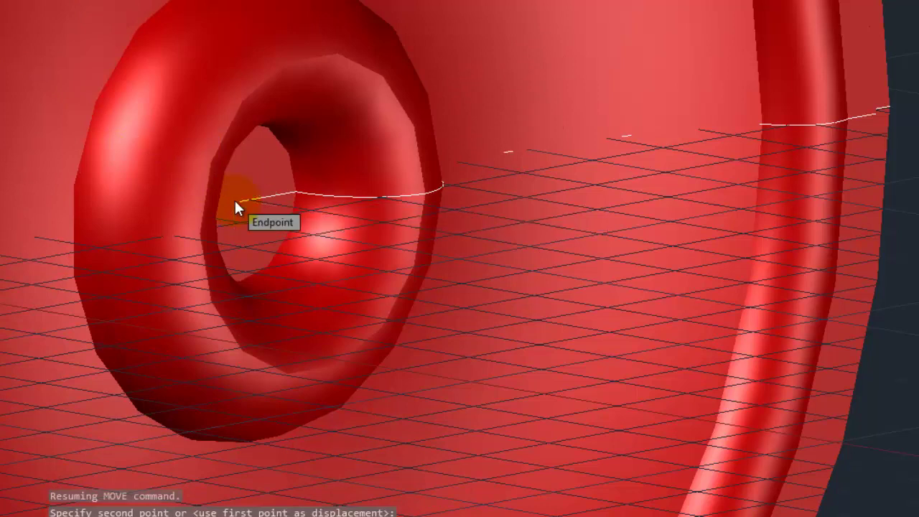
pyautogui.scroll(2, 234, 198)
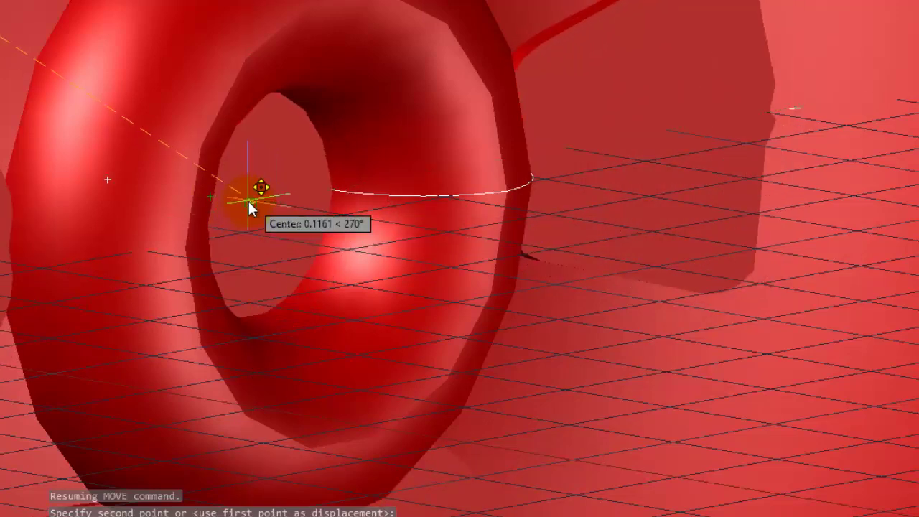
pyautogui.scroll(1, 226, 198)
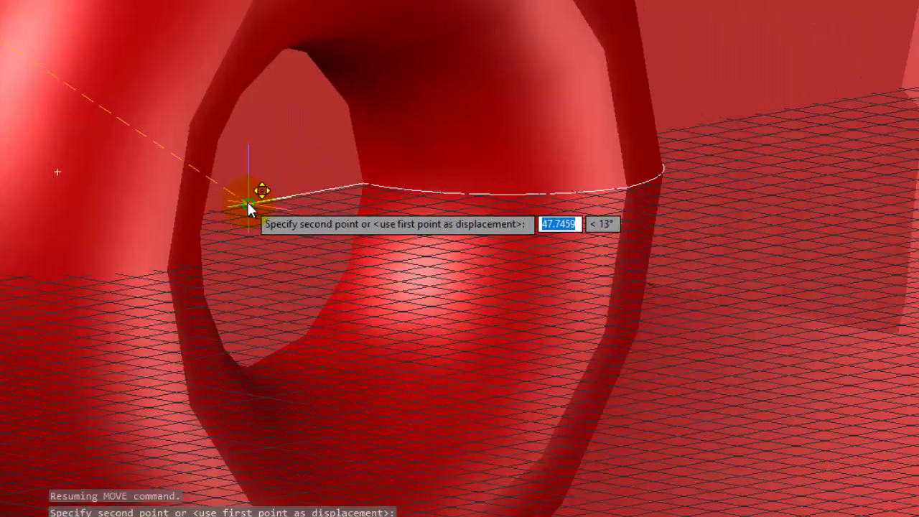
pyautogui.middleClick(246, 201)
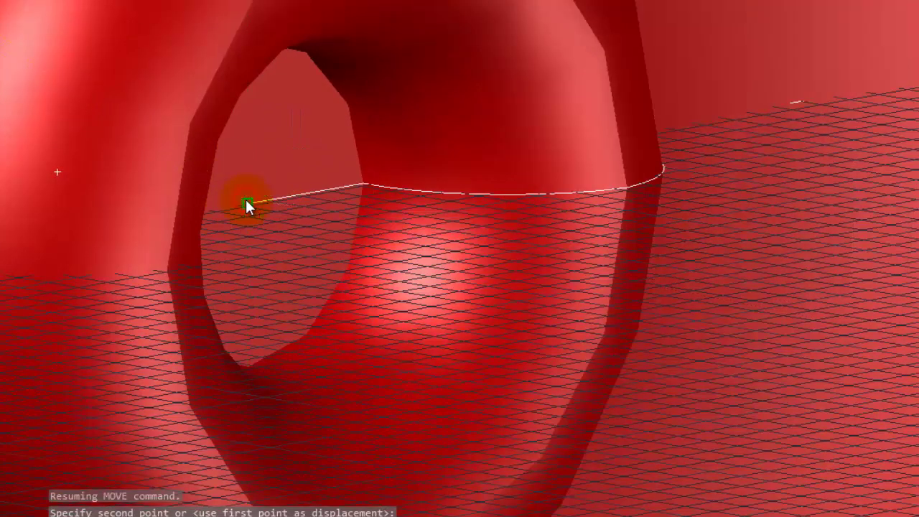
pyautogui.scroll(-5, 358, 212)
pyautogui.scroll(-2, 678, 136)
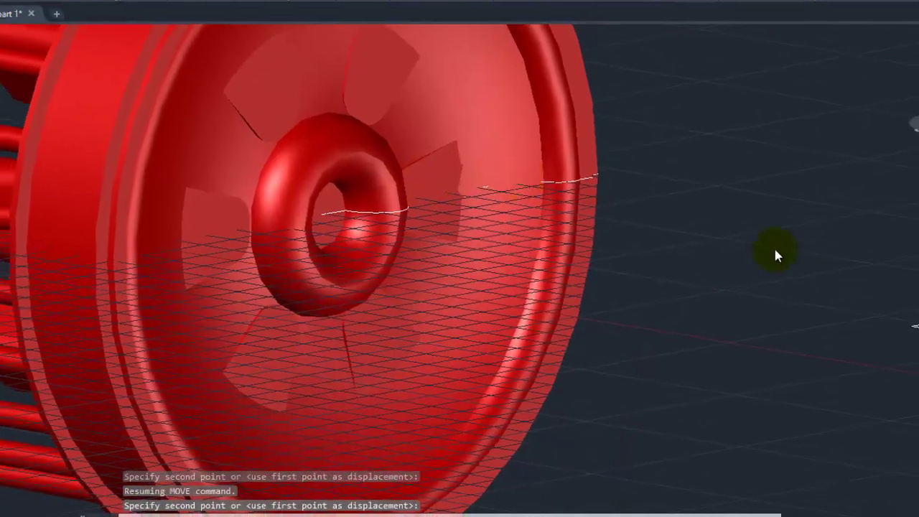
pyautogui.click(847, 316)
# Orbit and zoom out to check the cutter sits inside the rim
pyautogui.click(911, 309)
pyautogui.moveTo(746, 277)
pyautogui.mouseDown()
pyautogui.moveTo(667, 266)
pyautogui.moveTo(650, 237)
pyautogui.moveTo(793, 321)
pyautogui.moveTo(821, 291)
pyautogui.moveTo(627, 257)
pyautogui.moveTo(667, 252)
pyautogui.moveTo(607, 233)
pyautogui.mouseUp()
pyautogui.scroll(-3, 797, 281)
pyautogui.scroll(-1, 792, 279)
pyautogui.scroll(-1, 782, 272)
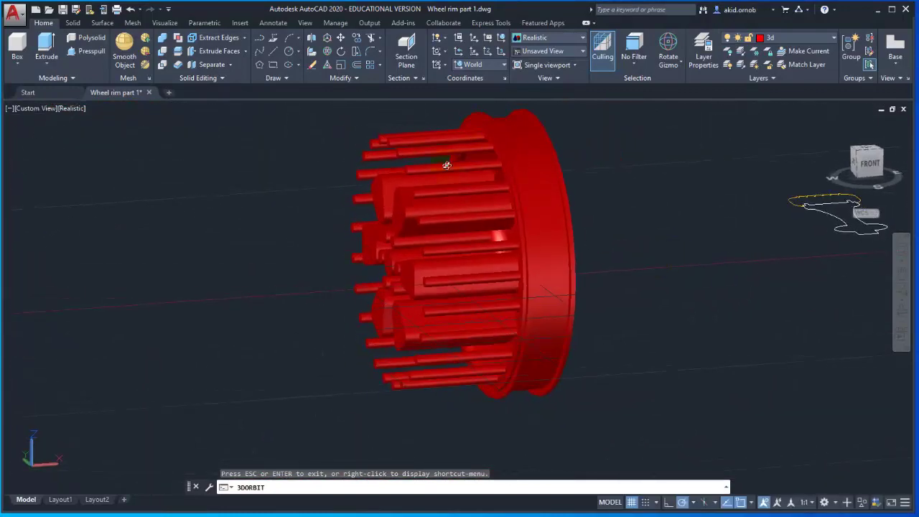
# Orbit the rim to a straight side-on view showing the cutter inside
pyautogui.moveTo(440, 164); pyautogui.dragTo(458, 176)
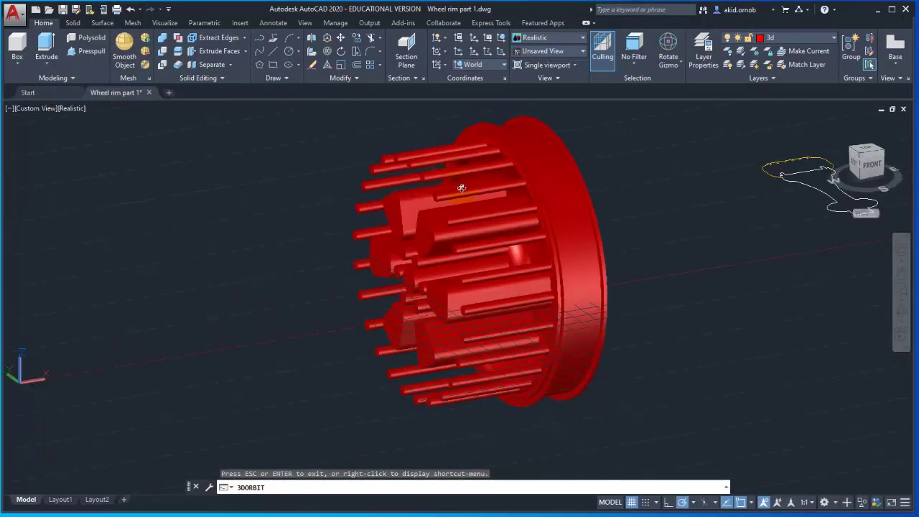
pyautogui.moveTo(486, 239)
pyautogui.mouseDown()
pyautogui.moveTo(425, 162)
pyautogui.moveTo(435, 167)
pyautogui.mouseUp()
pyautogui.moveTo(507, 162); pyautogui.dragTo(456, 142)
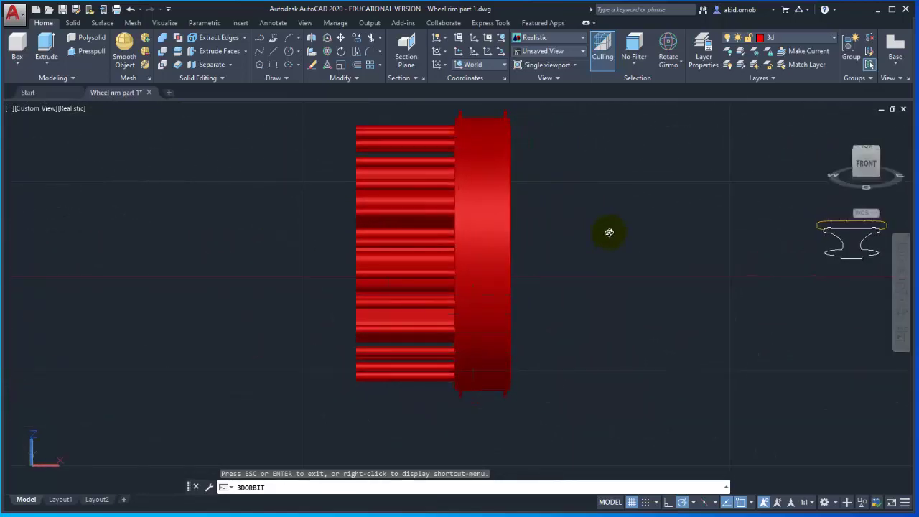
pyautogui.press('Escape')
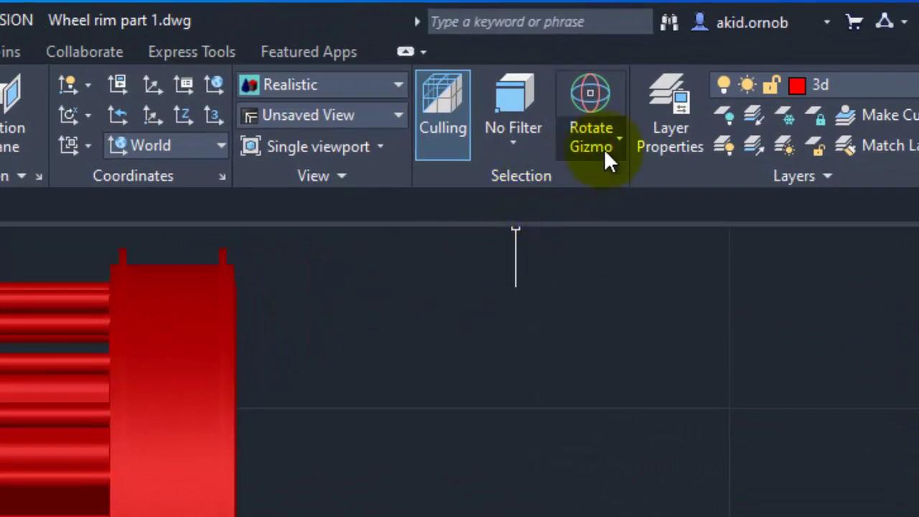
# With the Move gizmo, slide the cutter along the wheel axis until it protrudes evenly on both sides
pyautogui.click(614, 143)
pyautogui.click(625, 187)
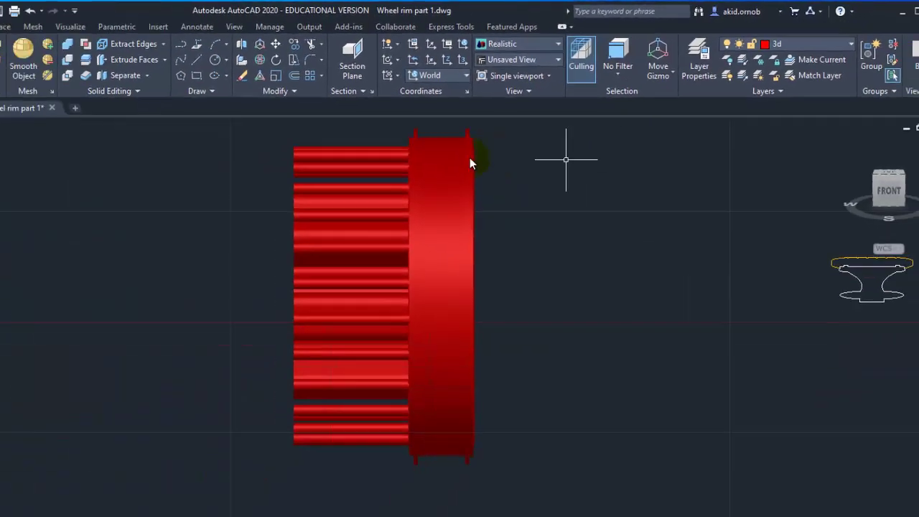
pyautogui.click(410, 159)
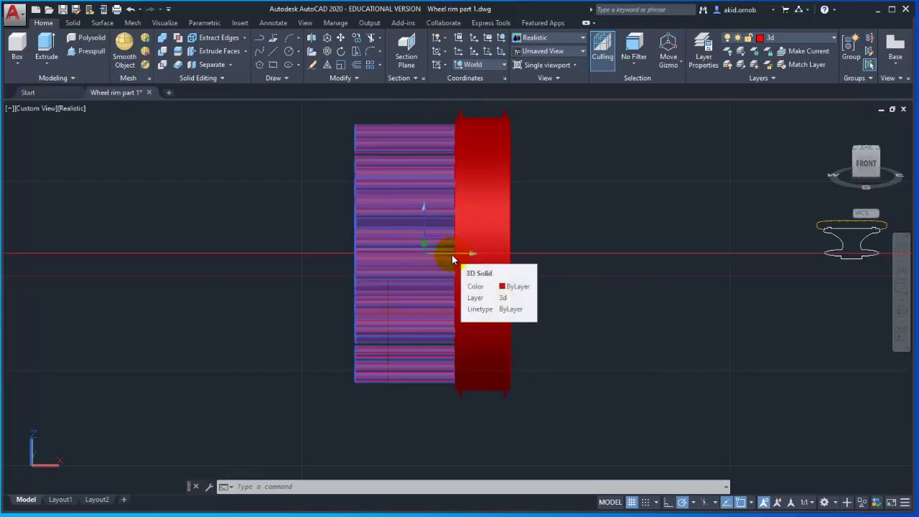
pyautogui.click(506, 255)
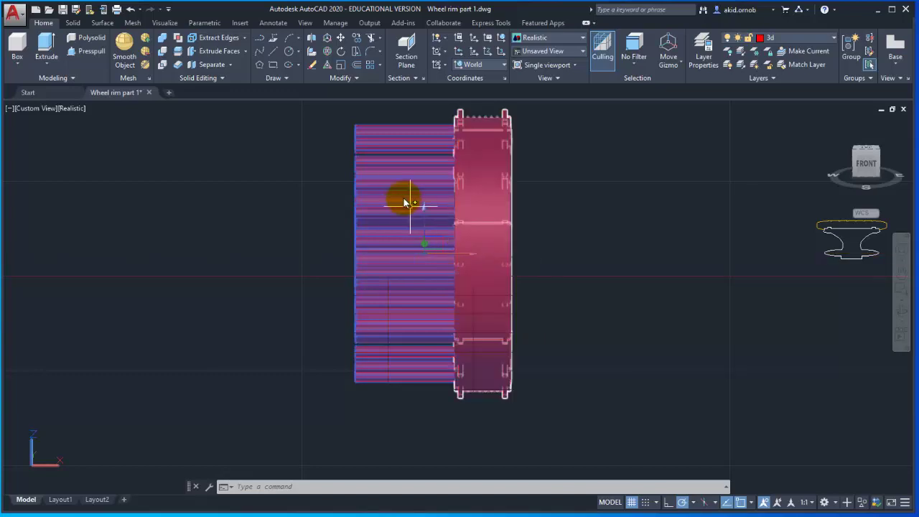
pyautogui.click(460, 252)
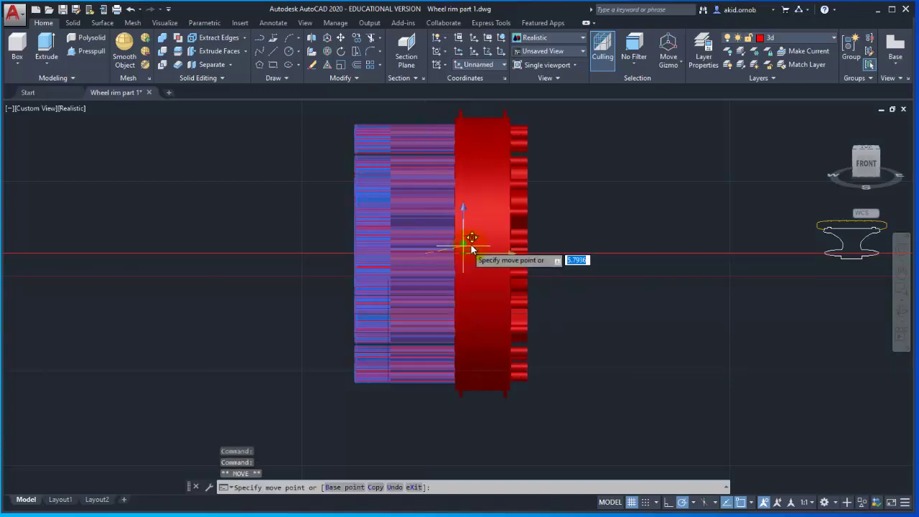
pyautogui.click(491, 245)
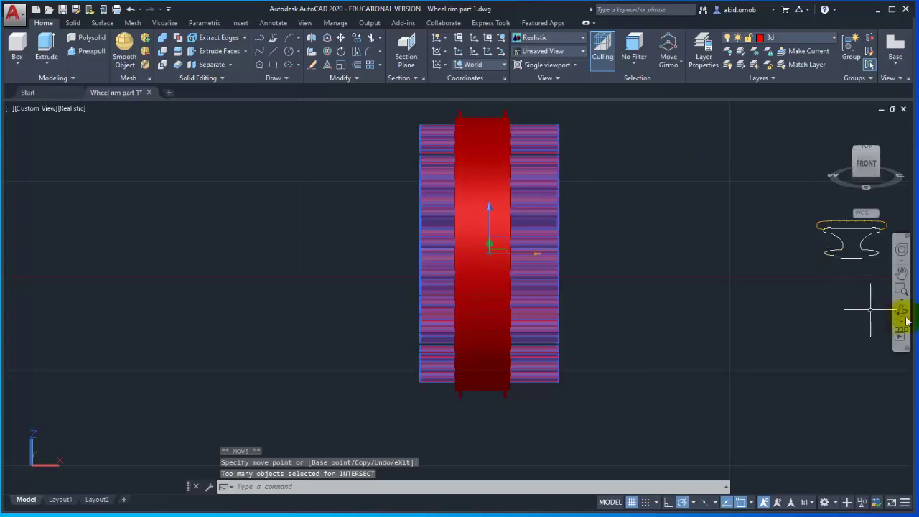
pyautogui.click(899, 307)
pyautogui.moveTo(703, 222)
pyautogui.mouseDown()
pyautogui.moveTo(665, 245)
pyautogui.moveTo(650, 242)
pyautogui.mouseUp()
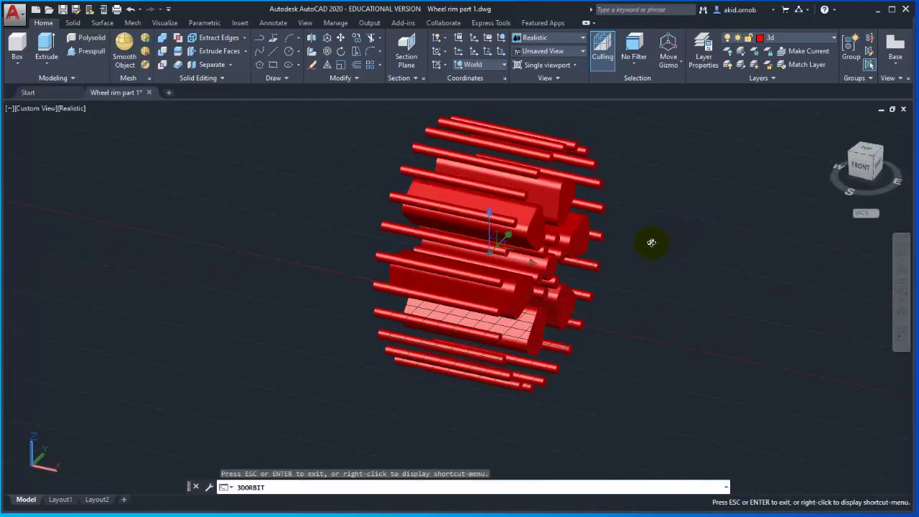
pyautogui.press('Escape')
pyautogui.press('Escape')
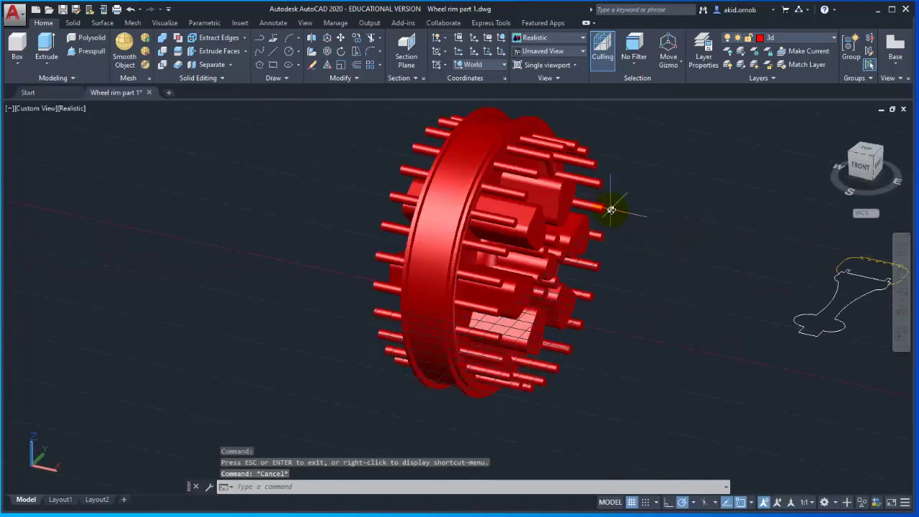
# Subtract the cutter from the wheel rim, keeping the rim, to cut six spoke openings and bolt holes
pyautogui.keyDown('shift'); pyautogui.moveTo(609, 205); pyautogui.dragTo(585, 229, button='middle'); pyautogui.keyUp('shift')
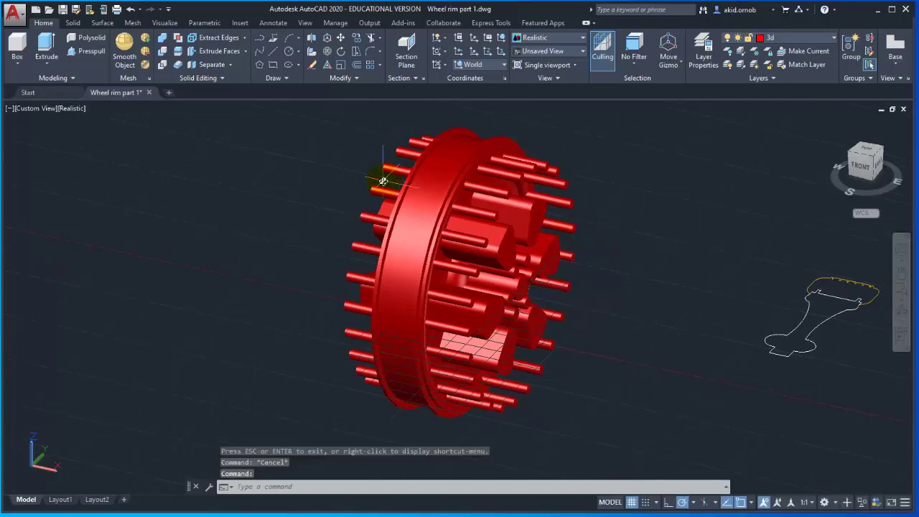
pyautogui.write('su')
pyautogui.press('Return')
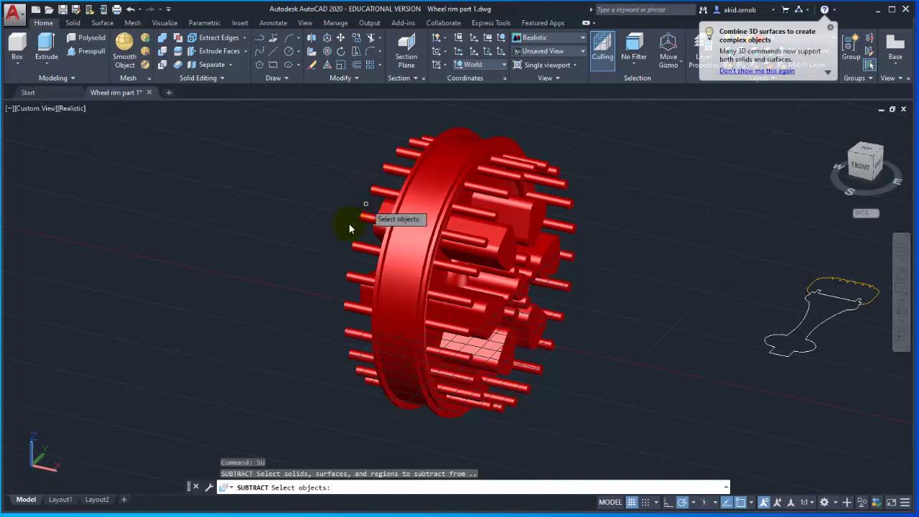
pyautogui.click(406, 245)
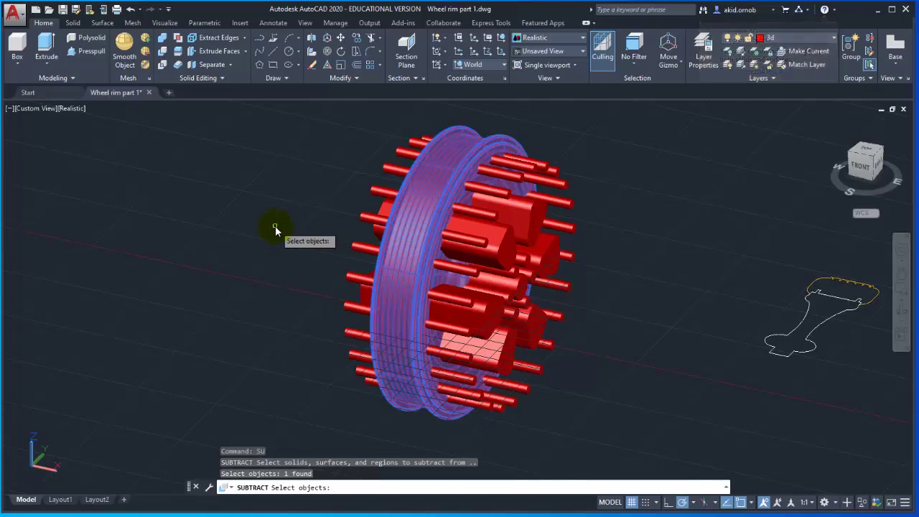
pyautogui.press('Return')
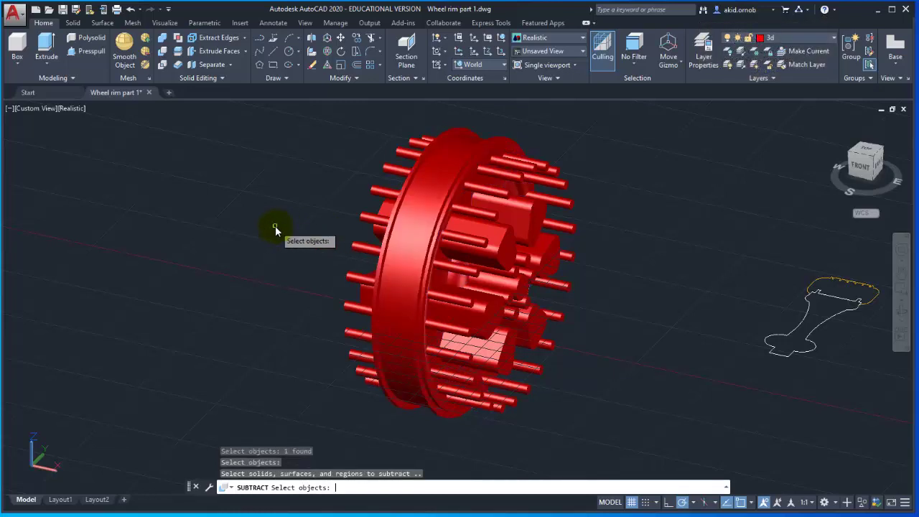
pyautogui.click(506, 239)
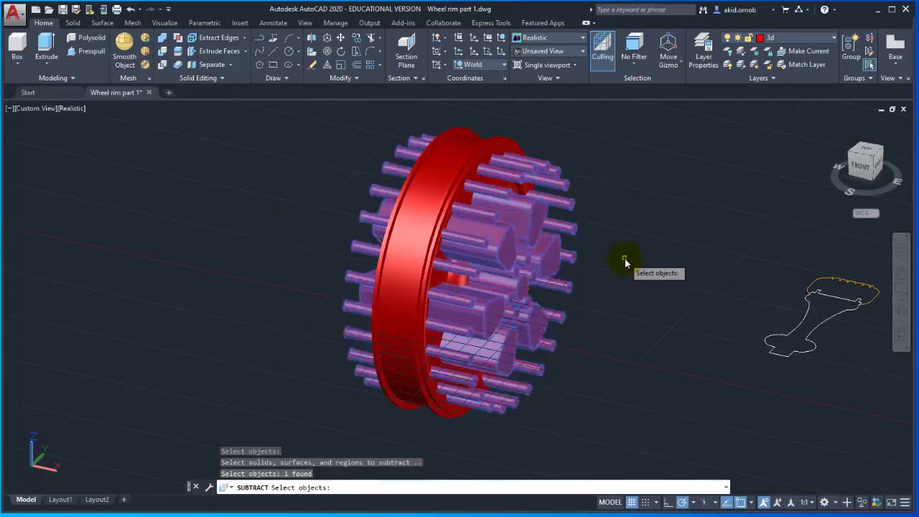
pyautogui.press('Return')
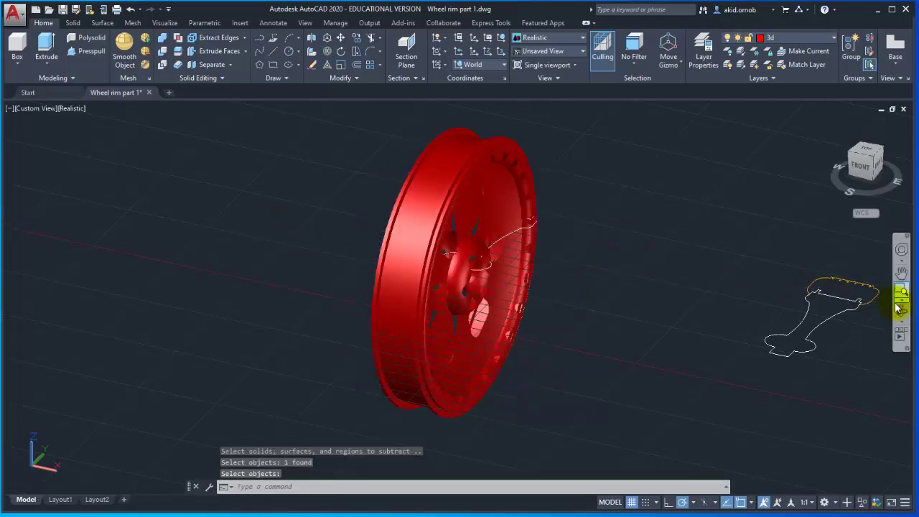
pyautogui.click(898, 311)
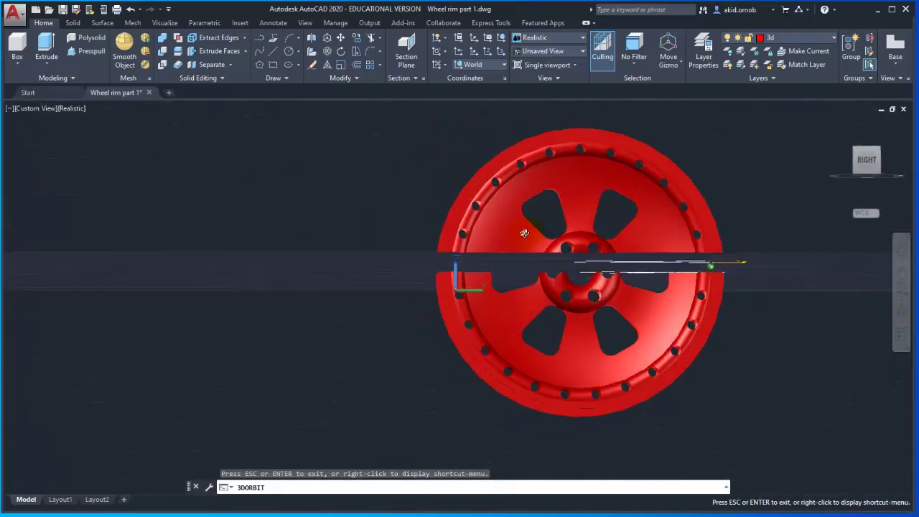